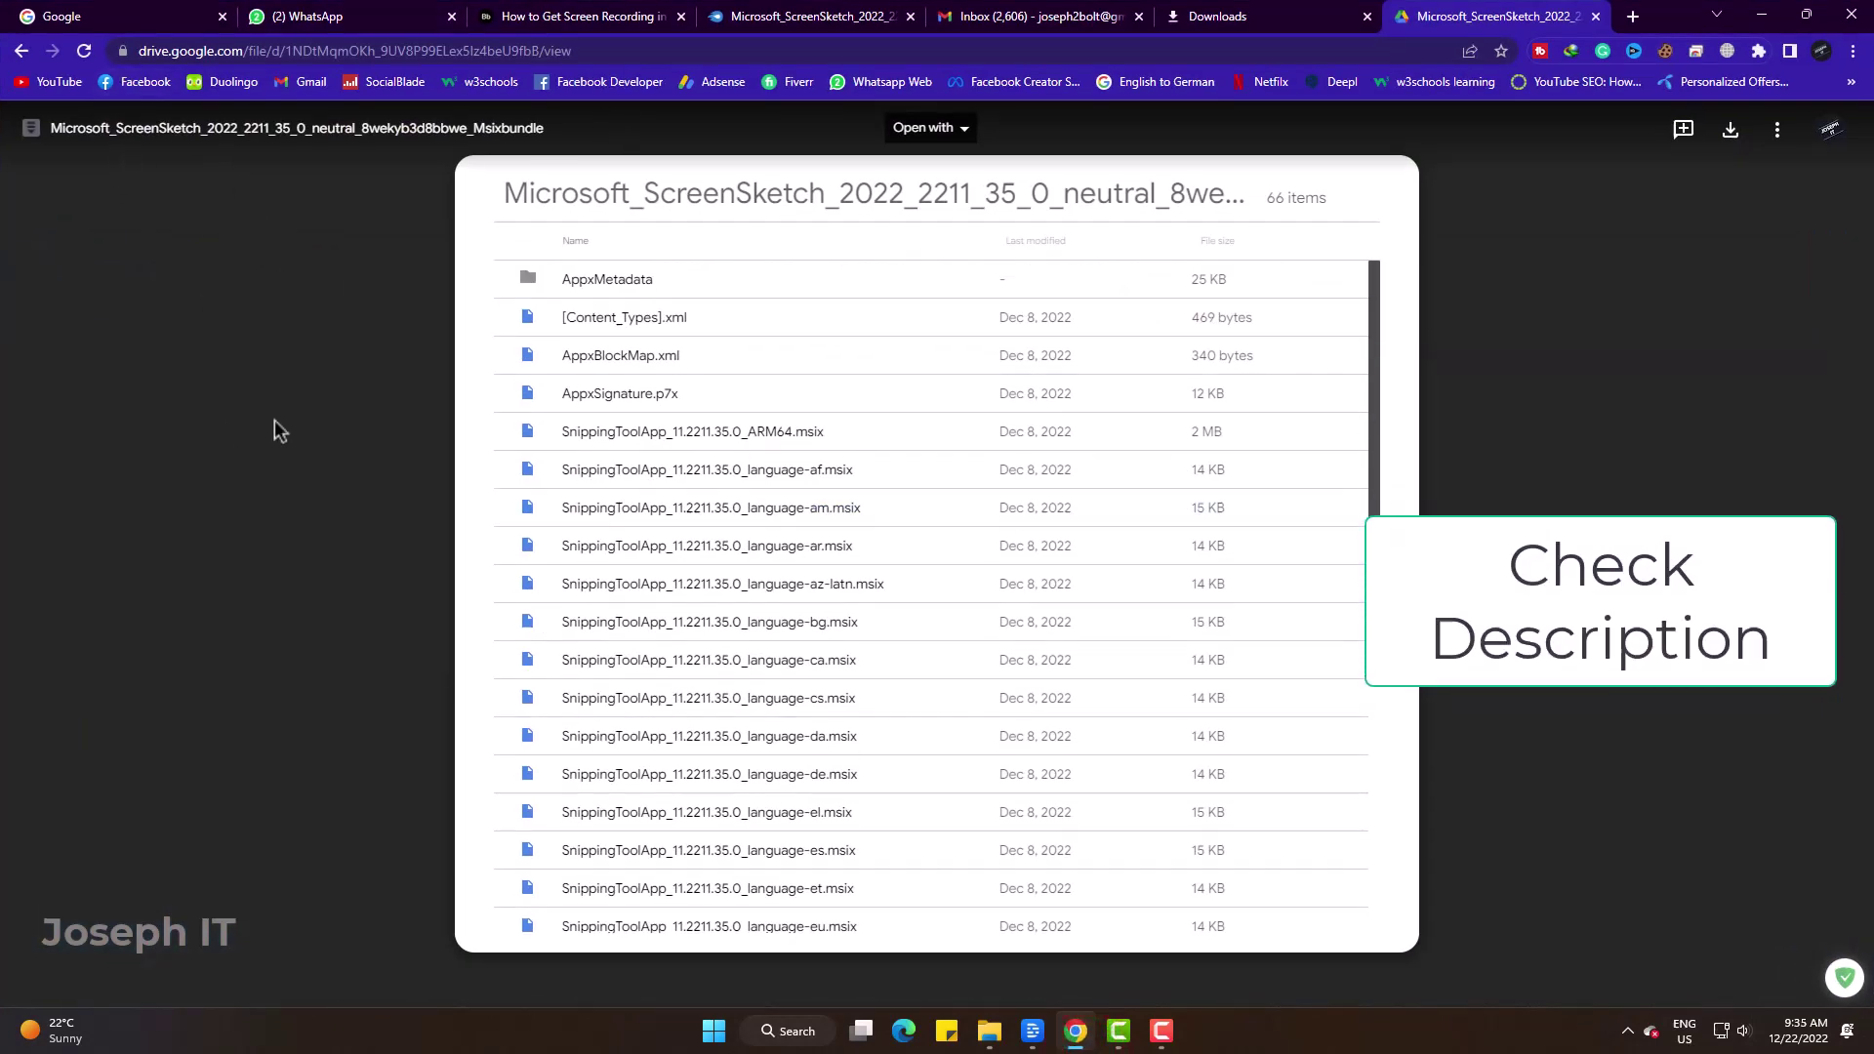
# Download the Microsoft ScreenSketch msixbundle from Google Drive and show all Chrome downloads.
pyautogui.click(1729, 129)
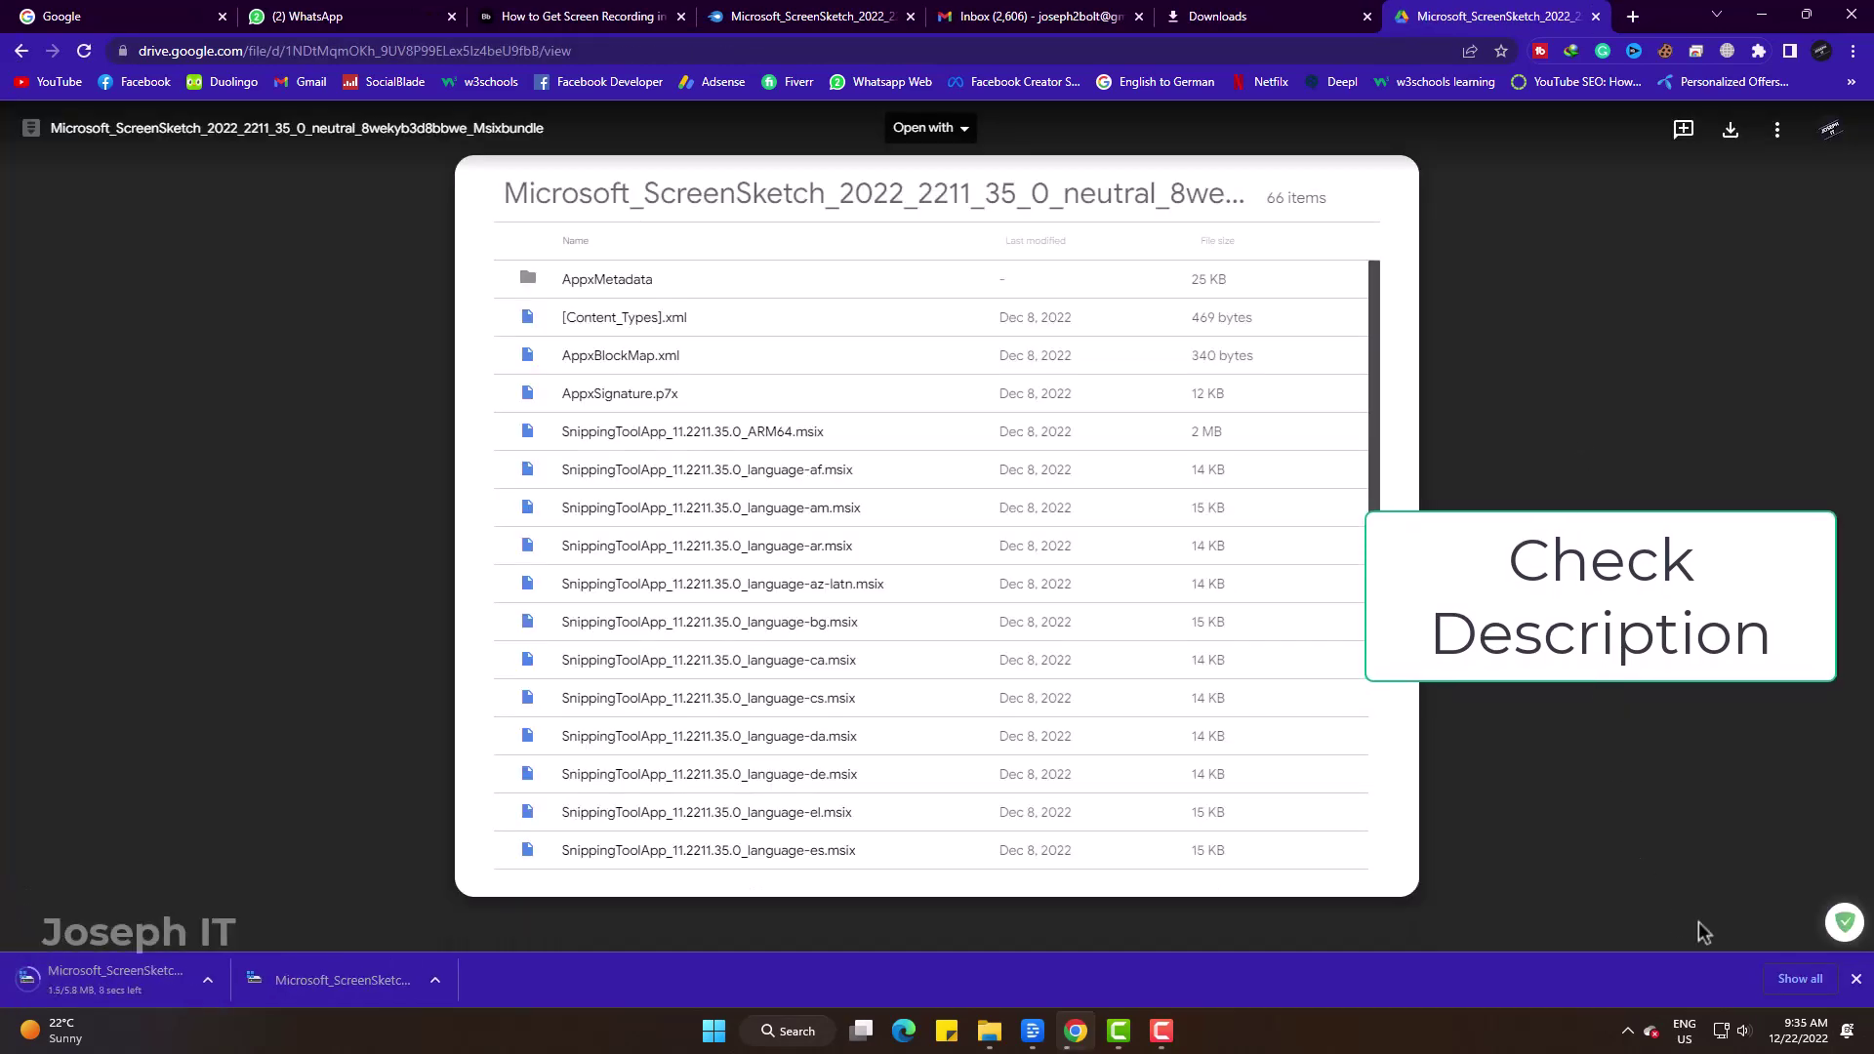
pyautogui.click(1799, 979)
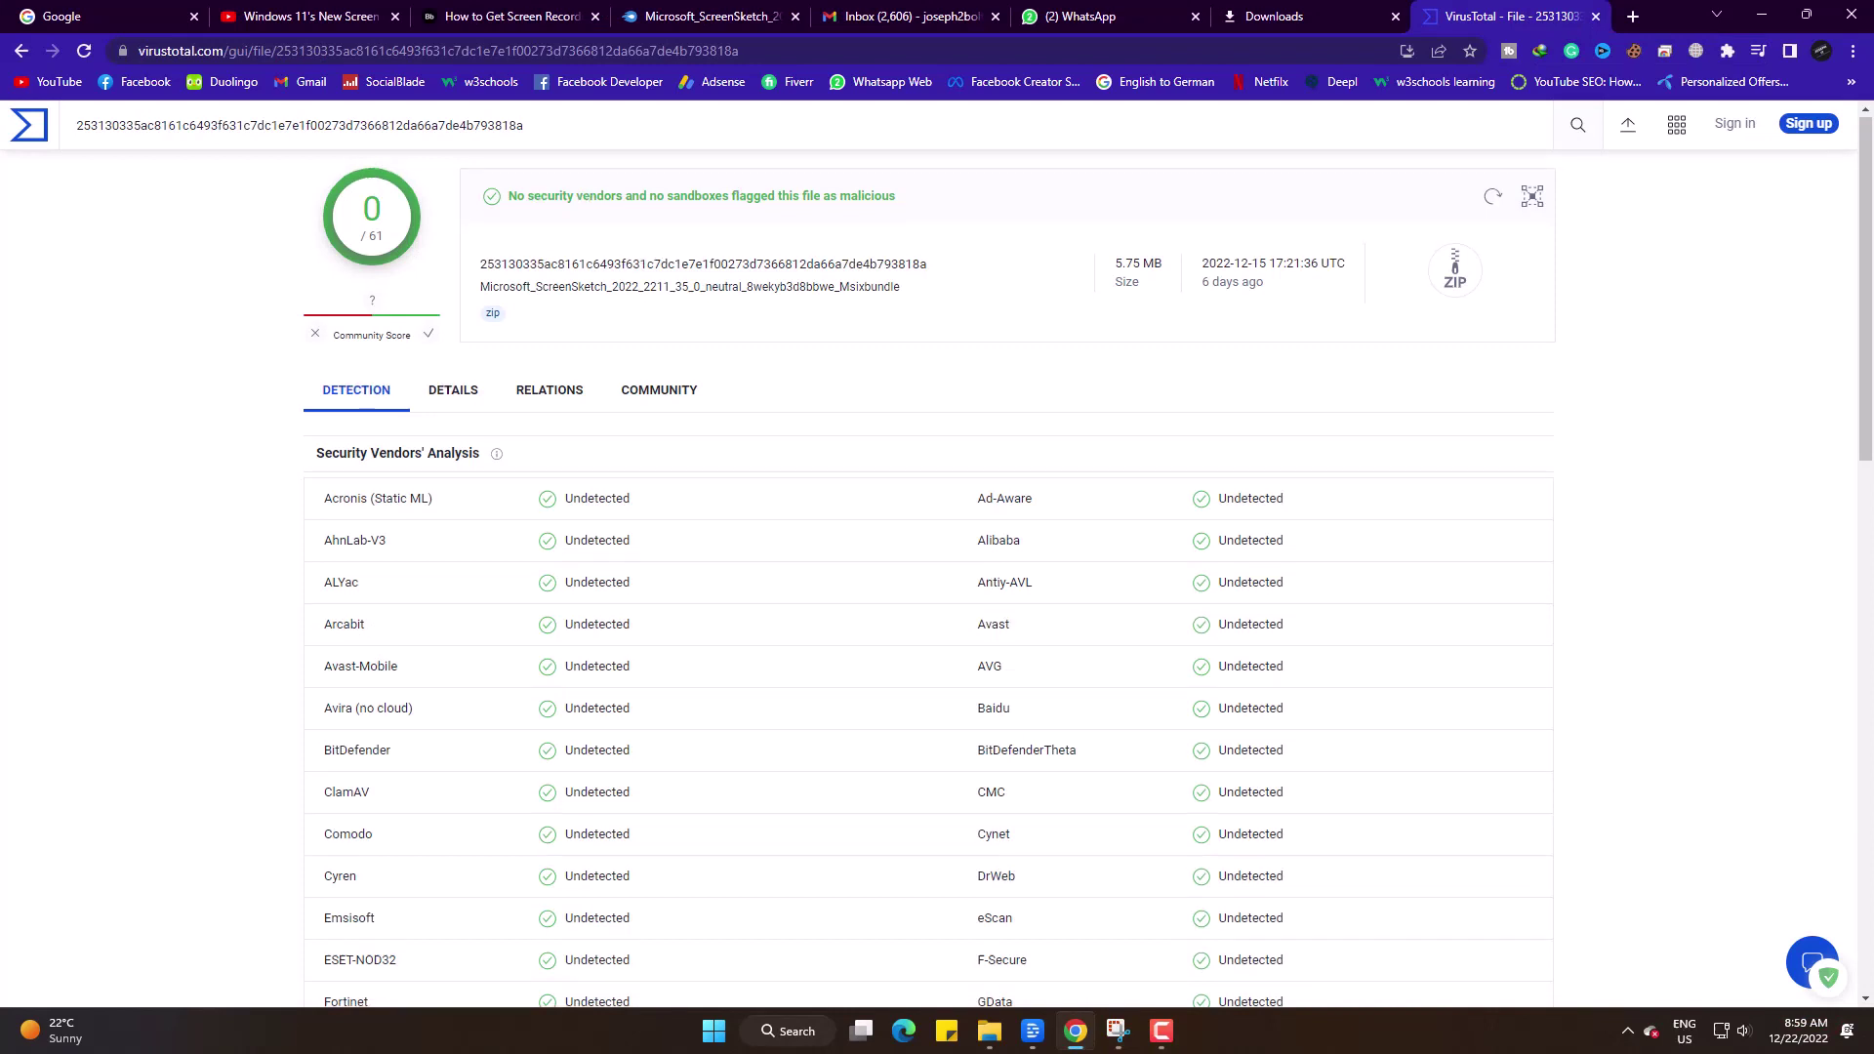
# Review VirusTotal's full vendor list for the ScreenSketch bundle, confirming 0 of 61 detections.
pyautogui.scroll(-2, 1087, 562)
pyautogui.scroll(-3, 1087, 578)
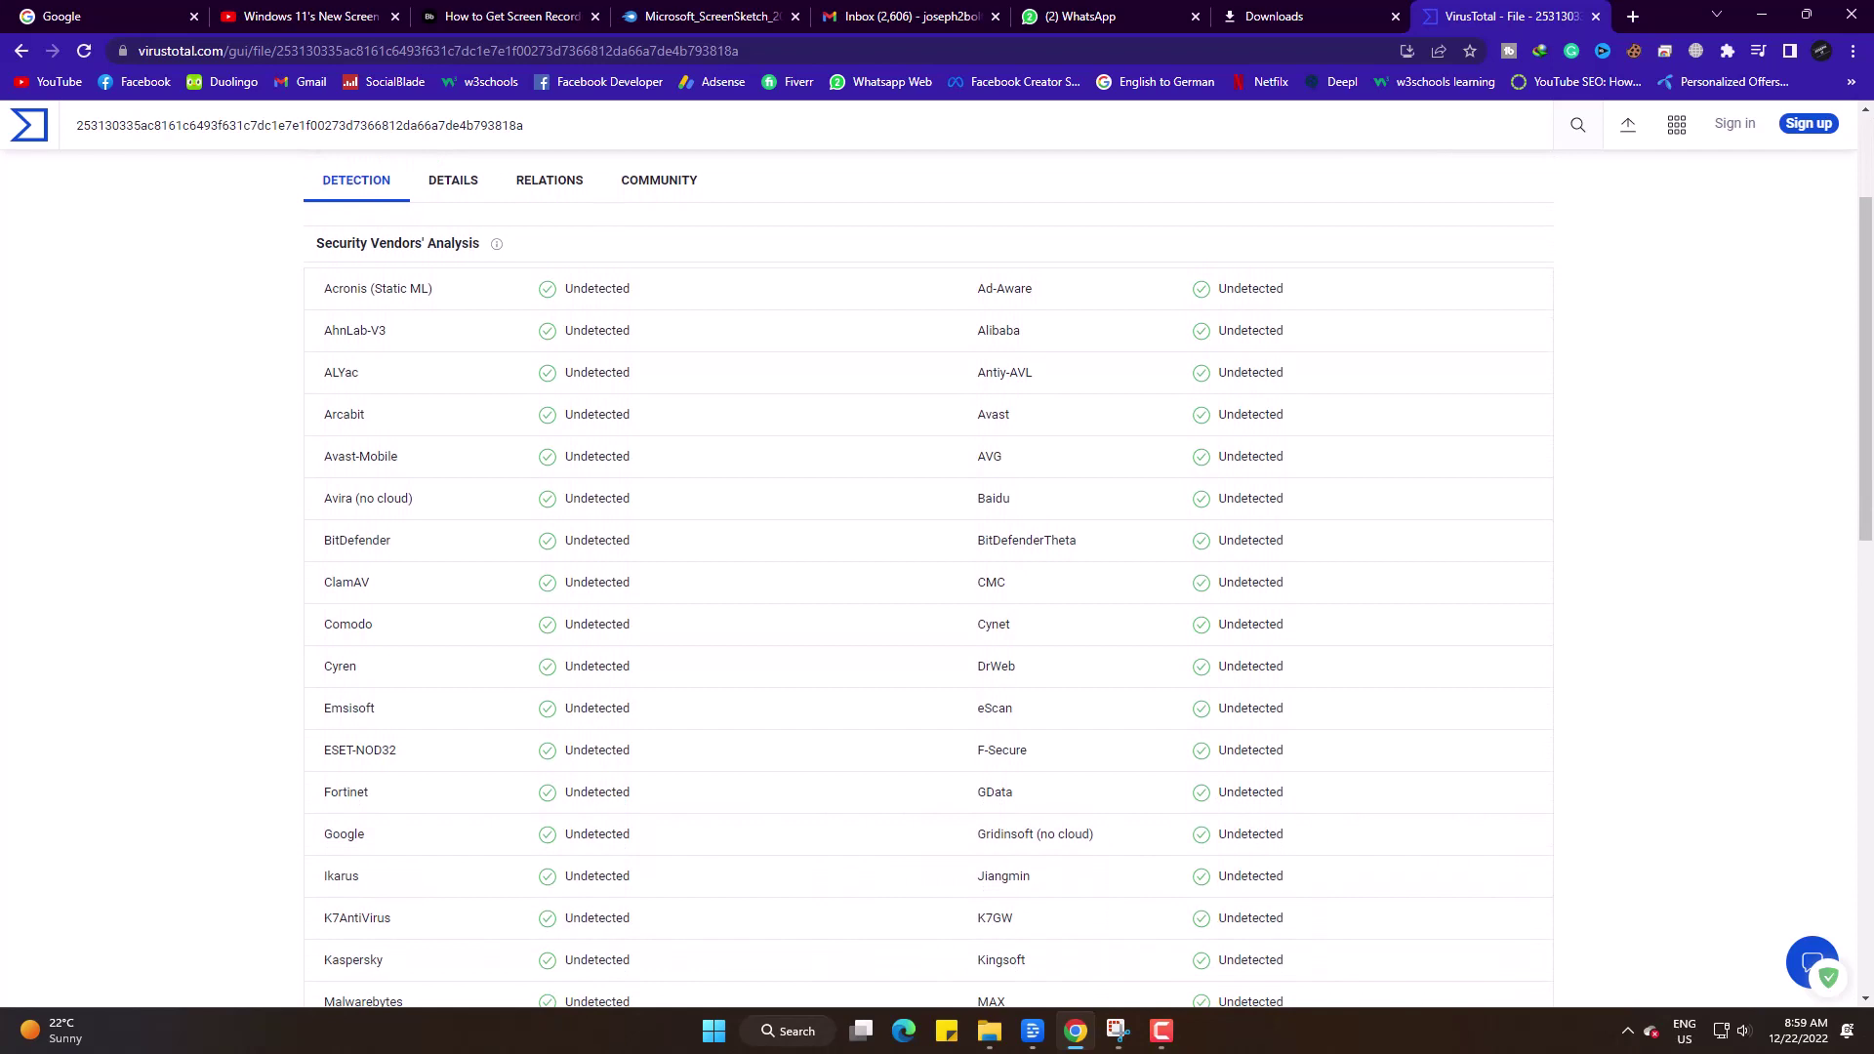
pyautogui.scroll(-3, 1087, 578)
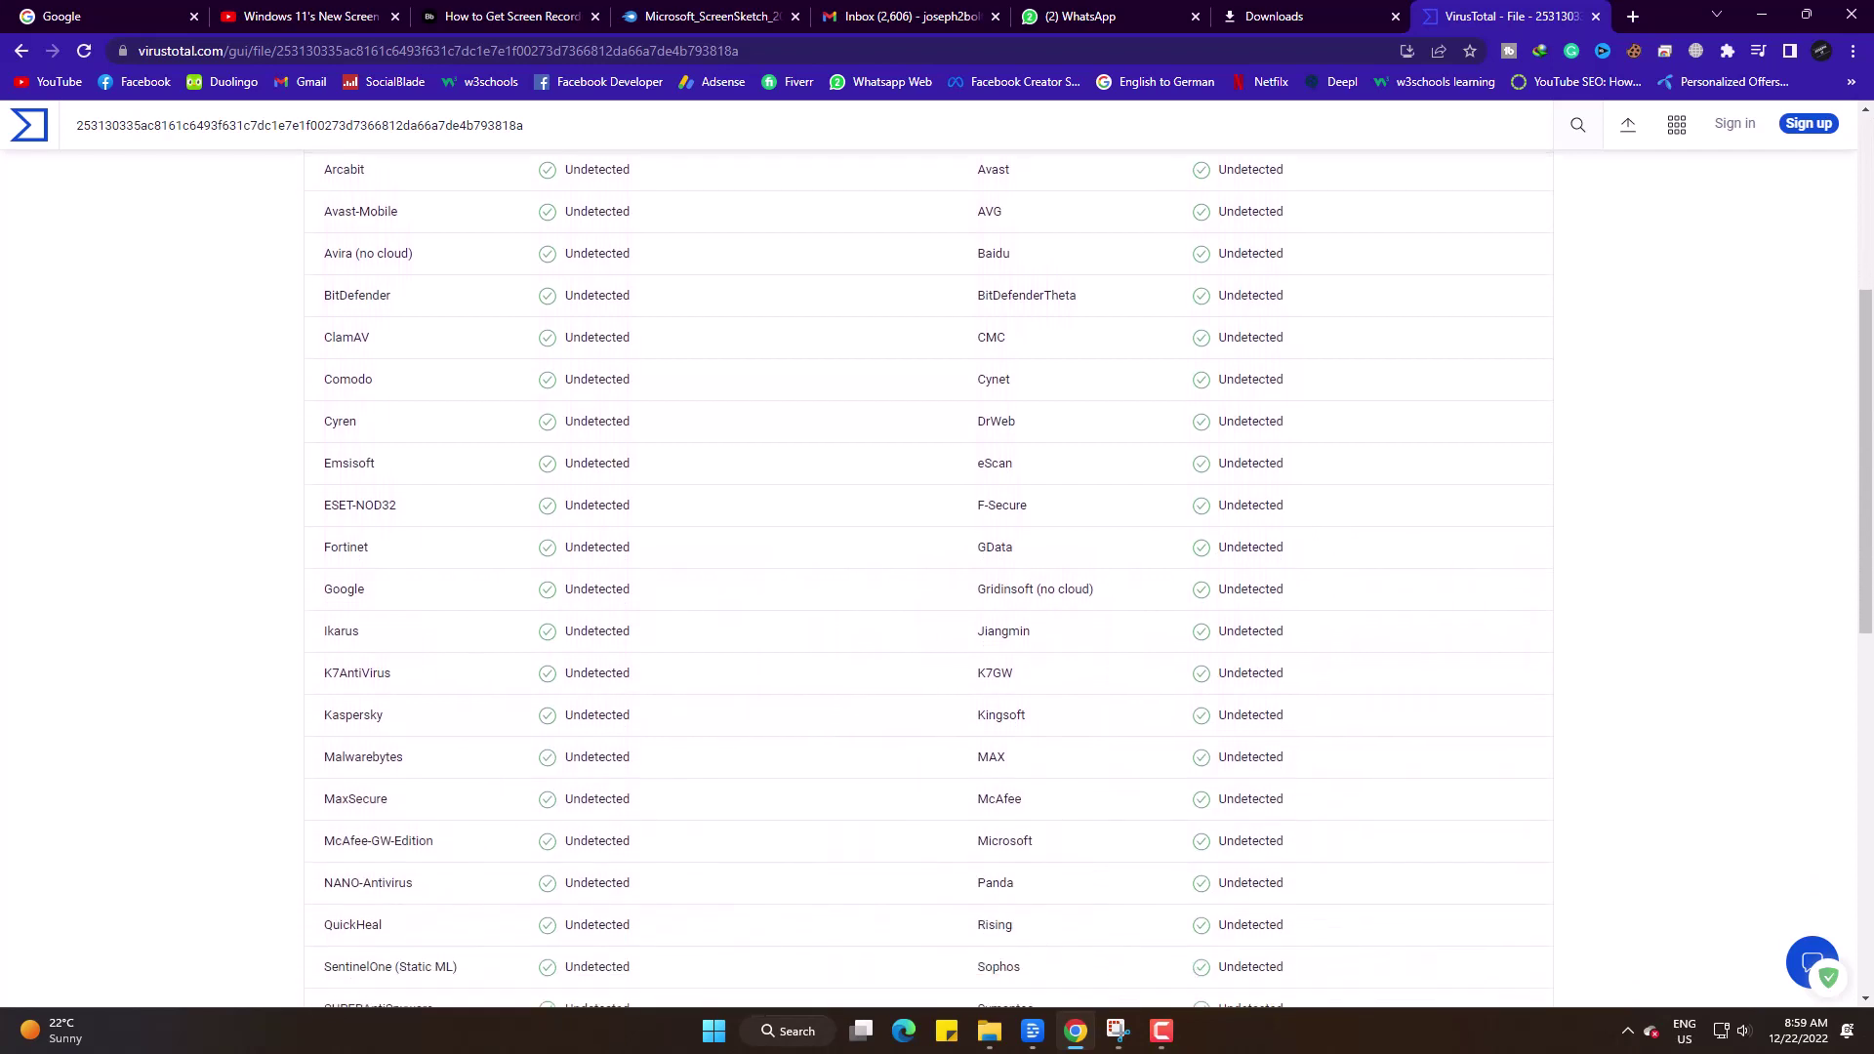
pyautogui.scroll(-3, 1087, 578)
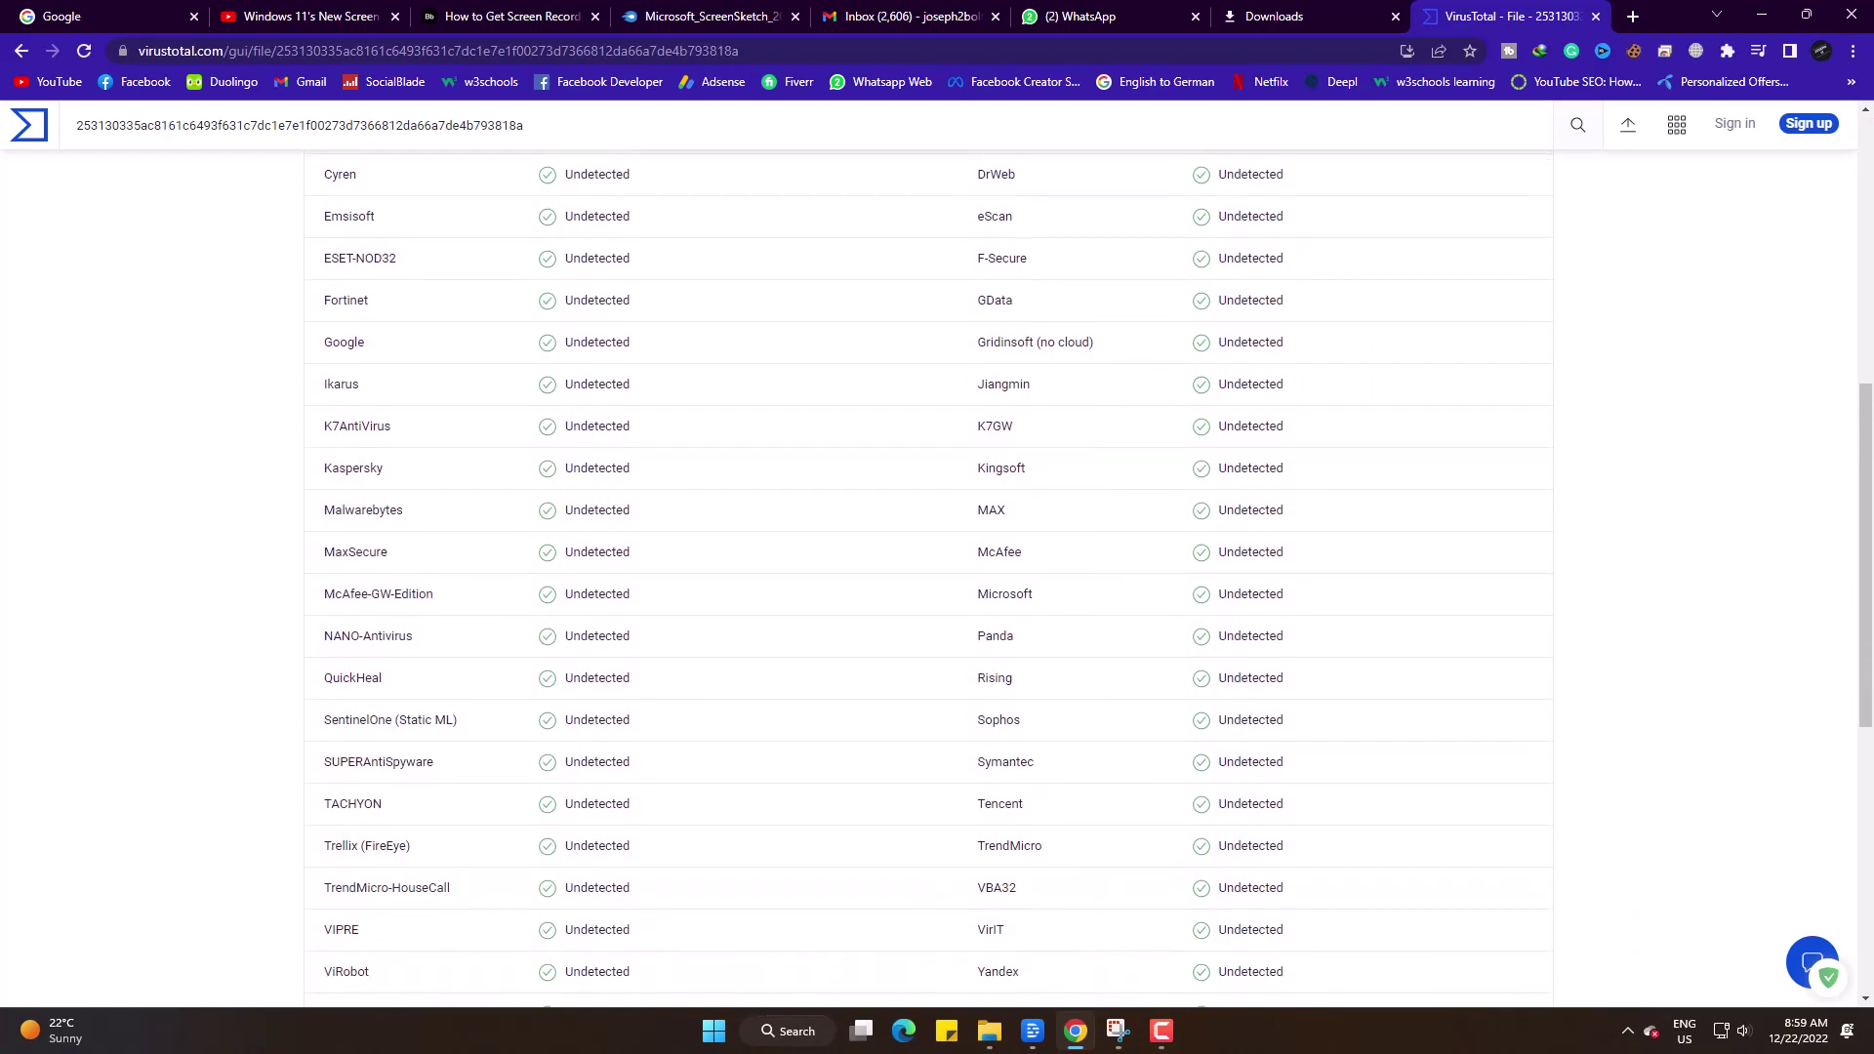
pyautogui.scroll(-2, 1087, 578)
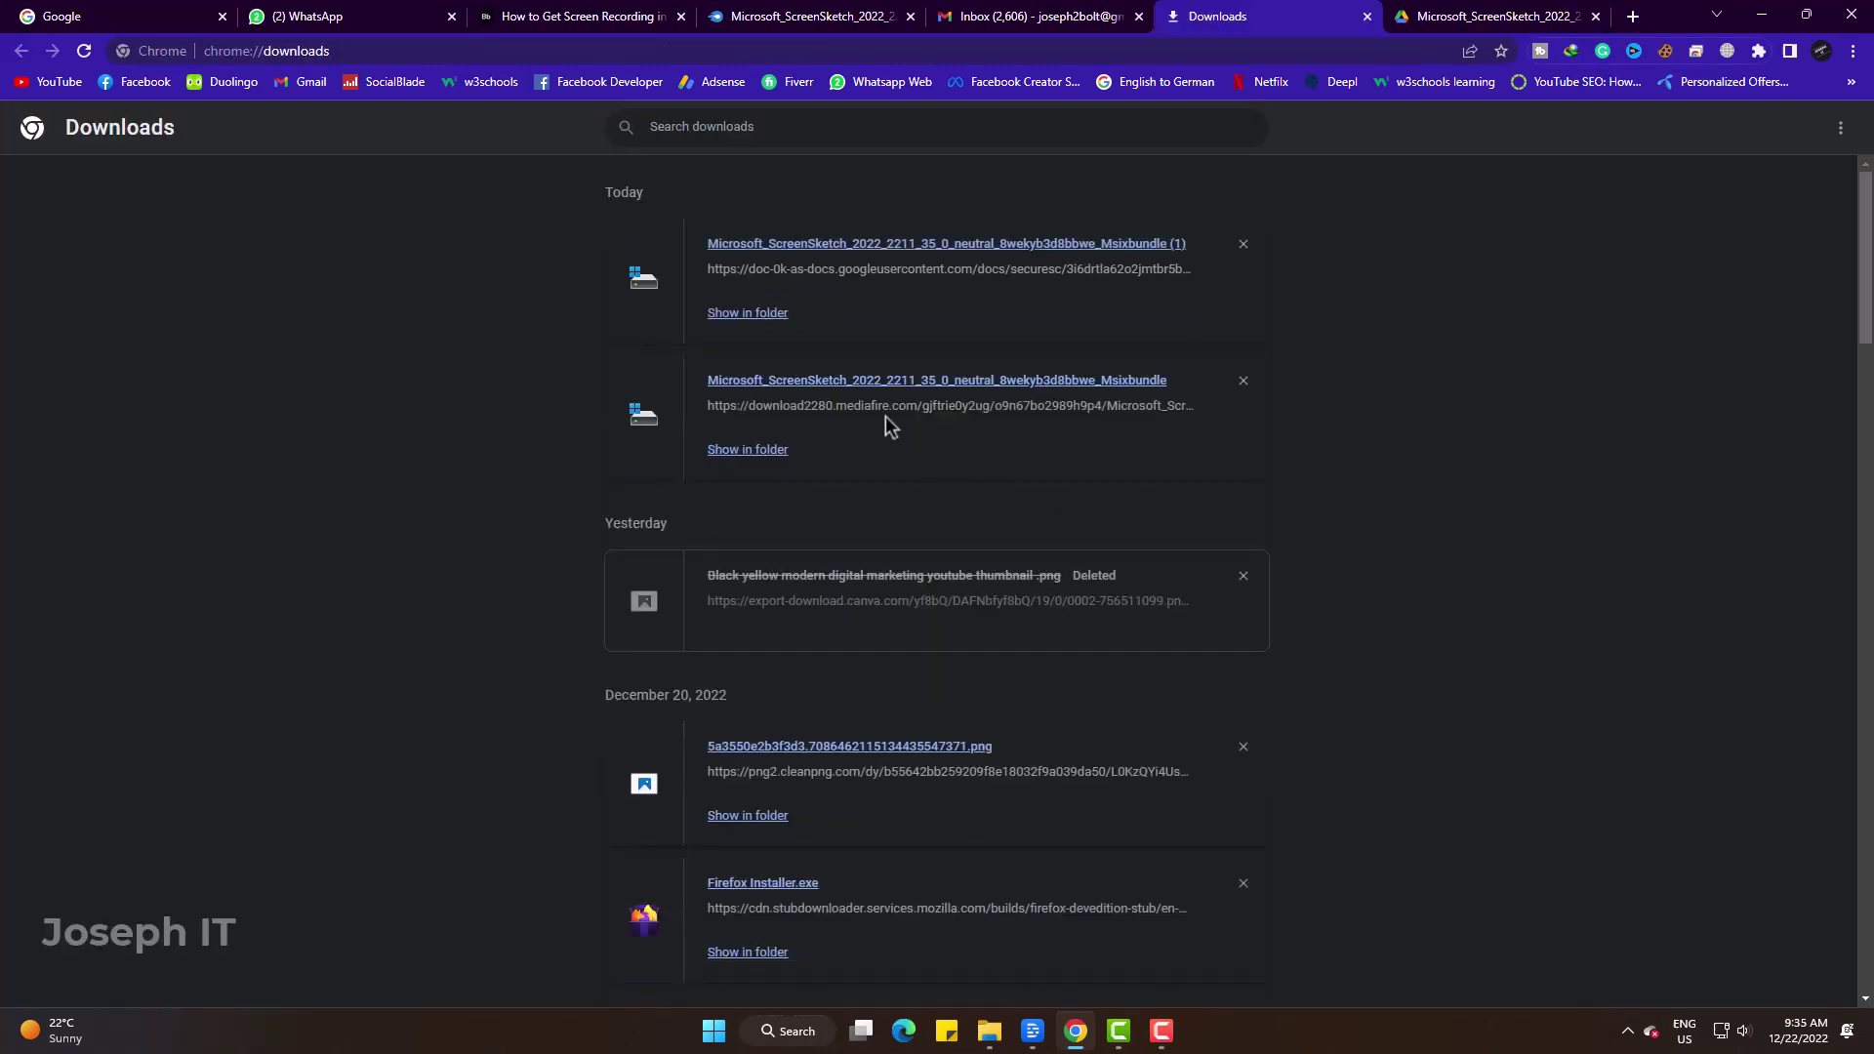
# Show the ScreenSketch bundle in its Downloads folder in File Explorer and reposition the window.
pyautogui.click(763, 312)
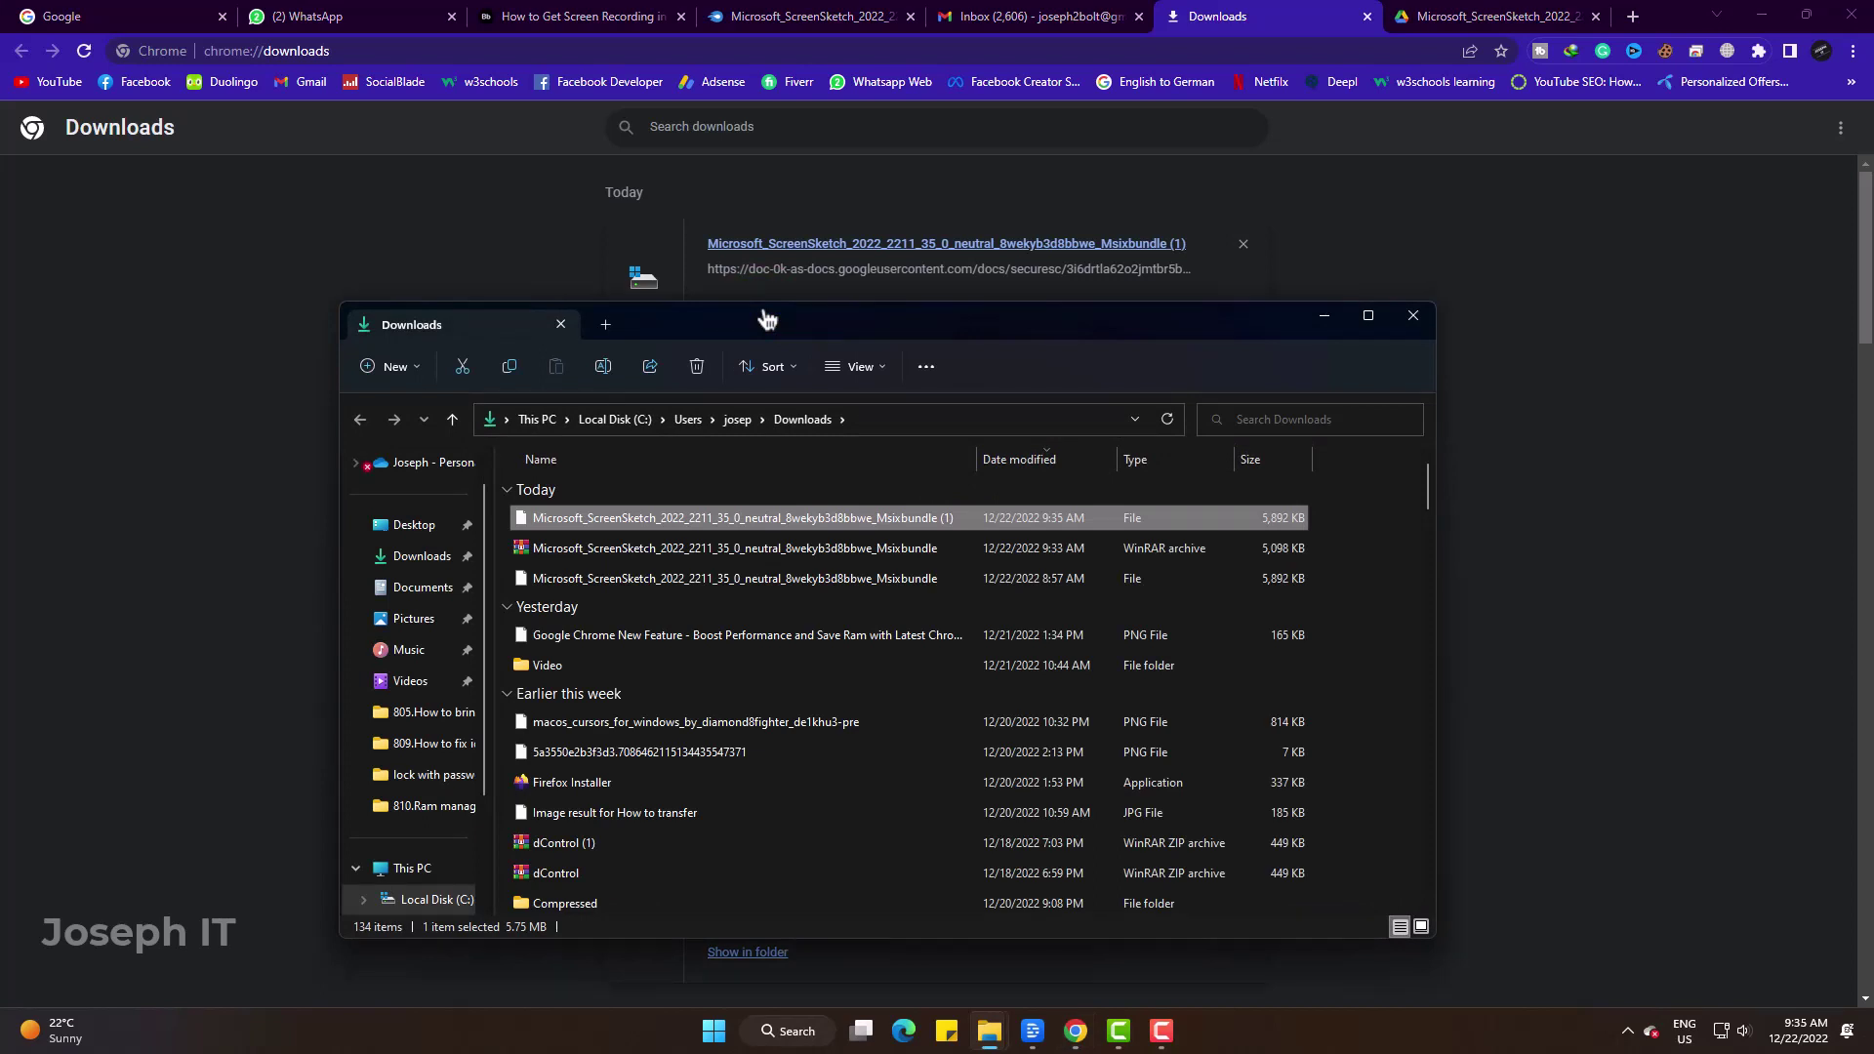
pyautogui.moveTo(764, 322); pyautogui.dragTo(827, 286)
# Uncheck 'Hide extensions for known file types' in File Explorer Options and apply it.
pyautogui.press('super')
pyautogui.write('fi')
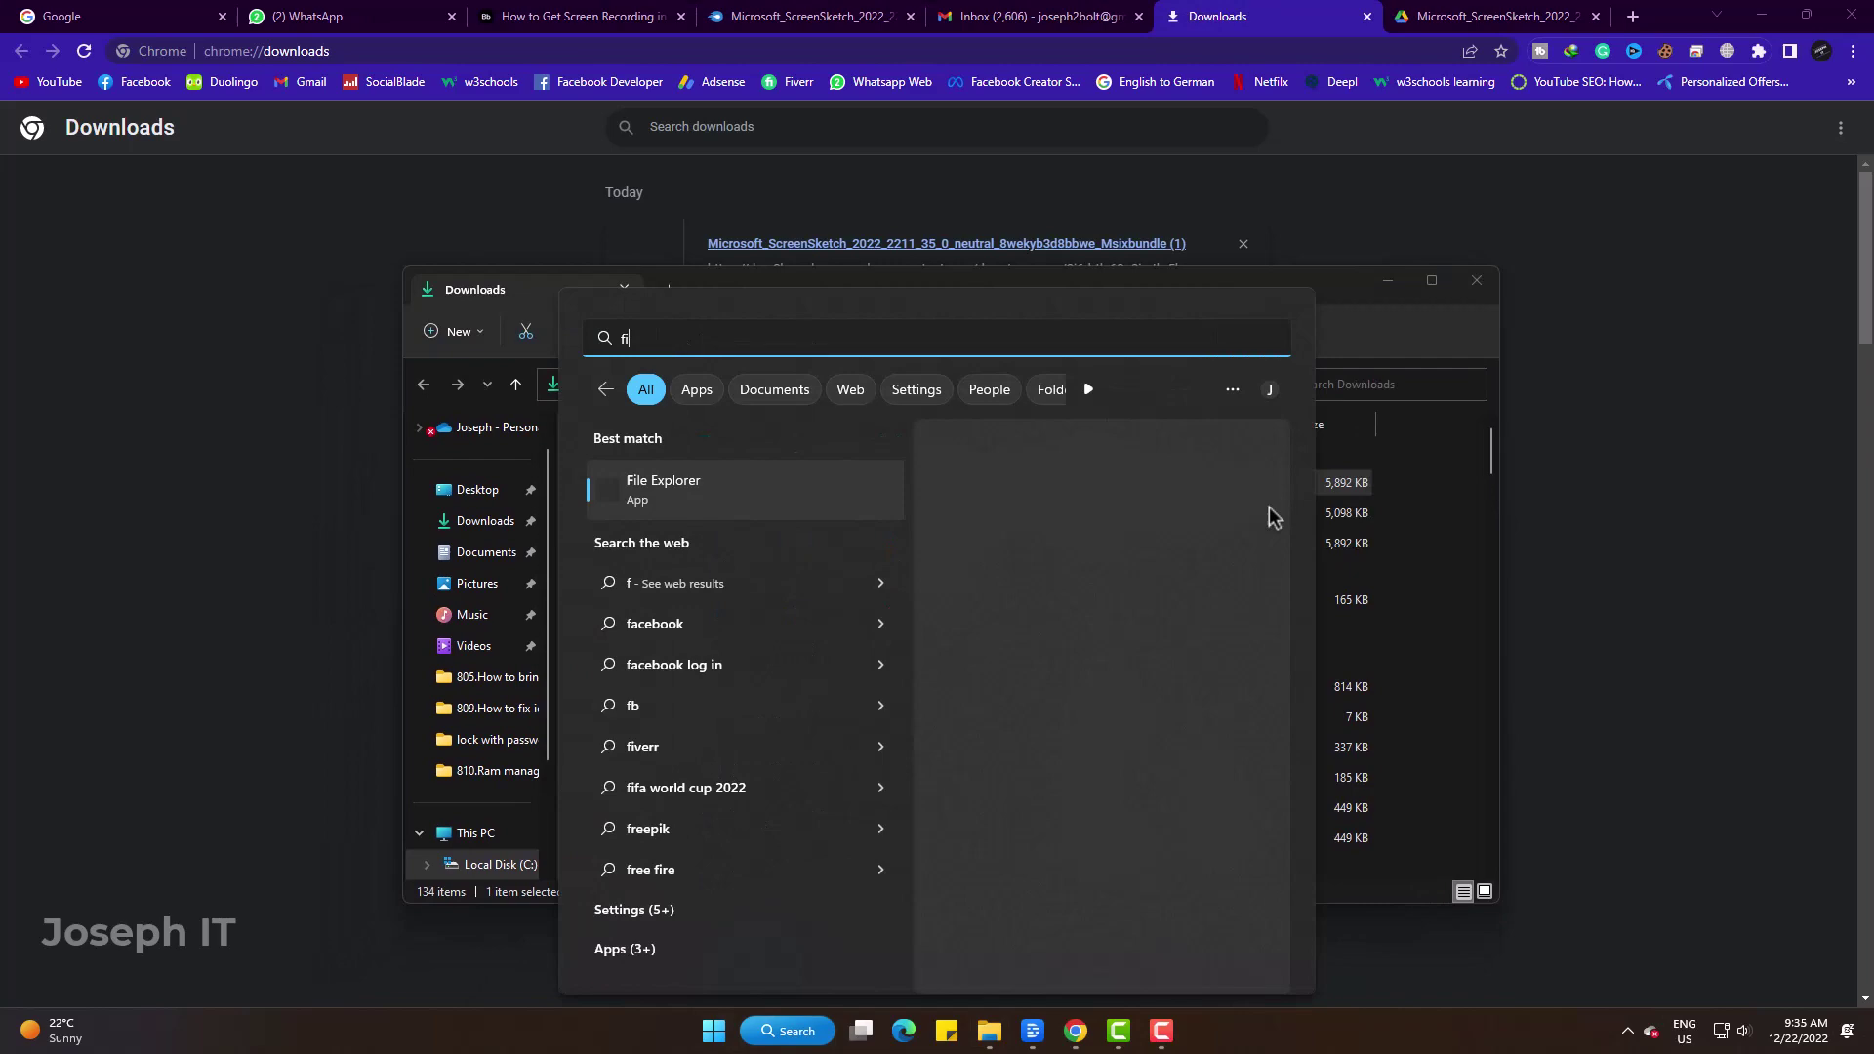
pyautogui.write('le explorer')
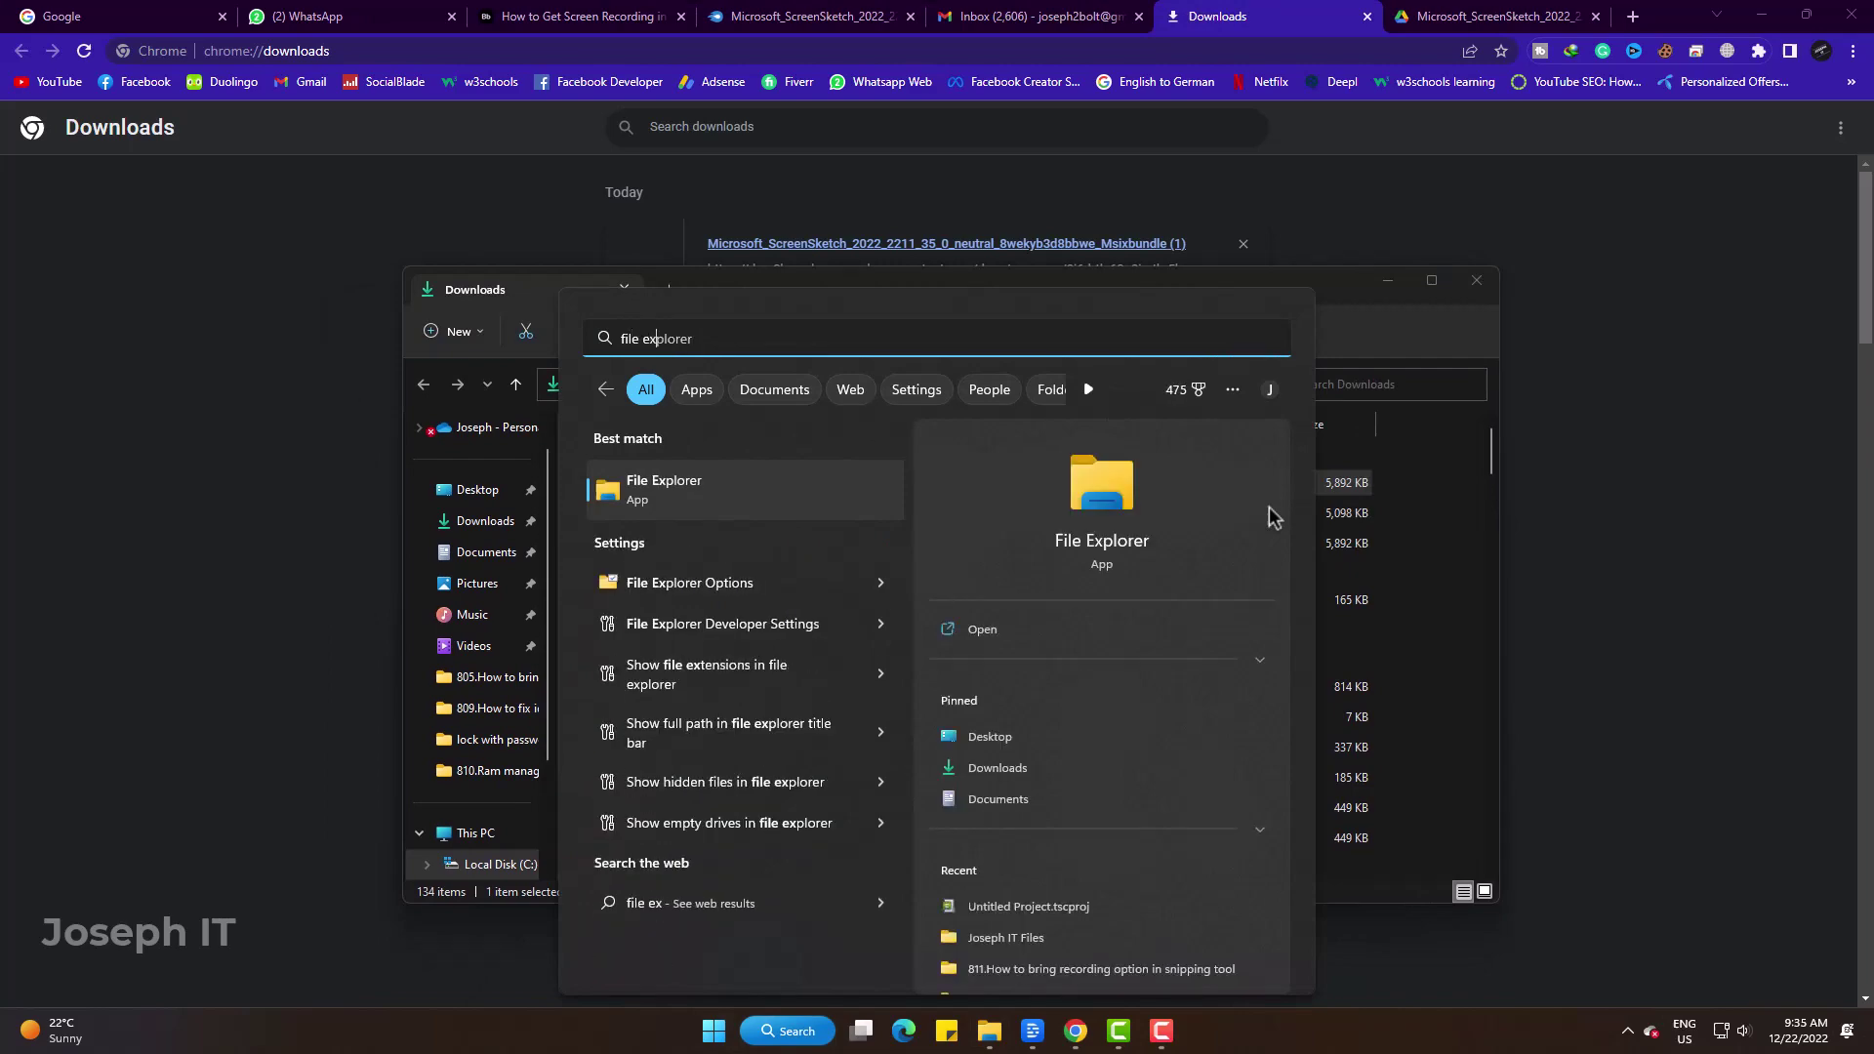
pyautogui.click(773, 597)
pyautogui.moveTo(507, 217); pyautogui.dragTo(1067, 248)
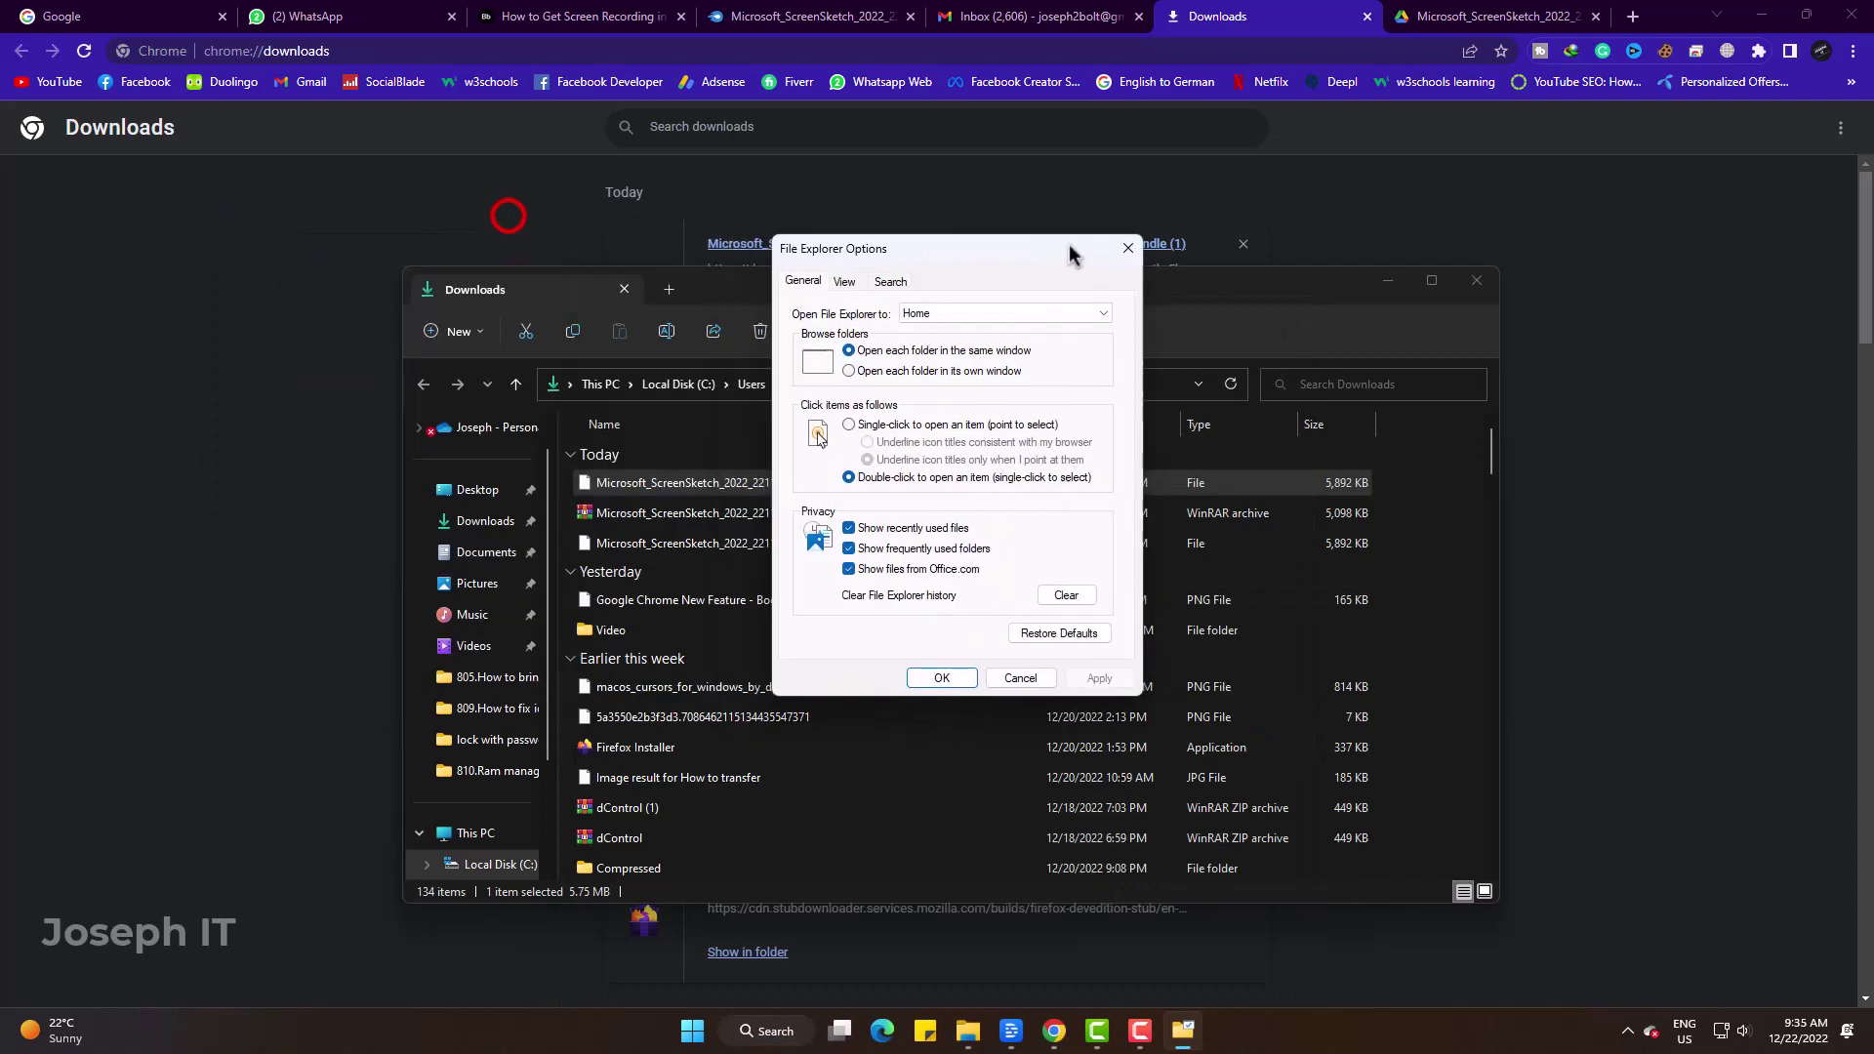
pyautogui.click(845, 281)
pyautogui.scroll(-1, 979, 561)
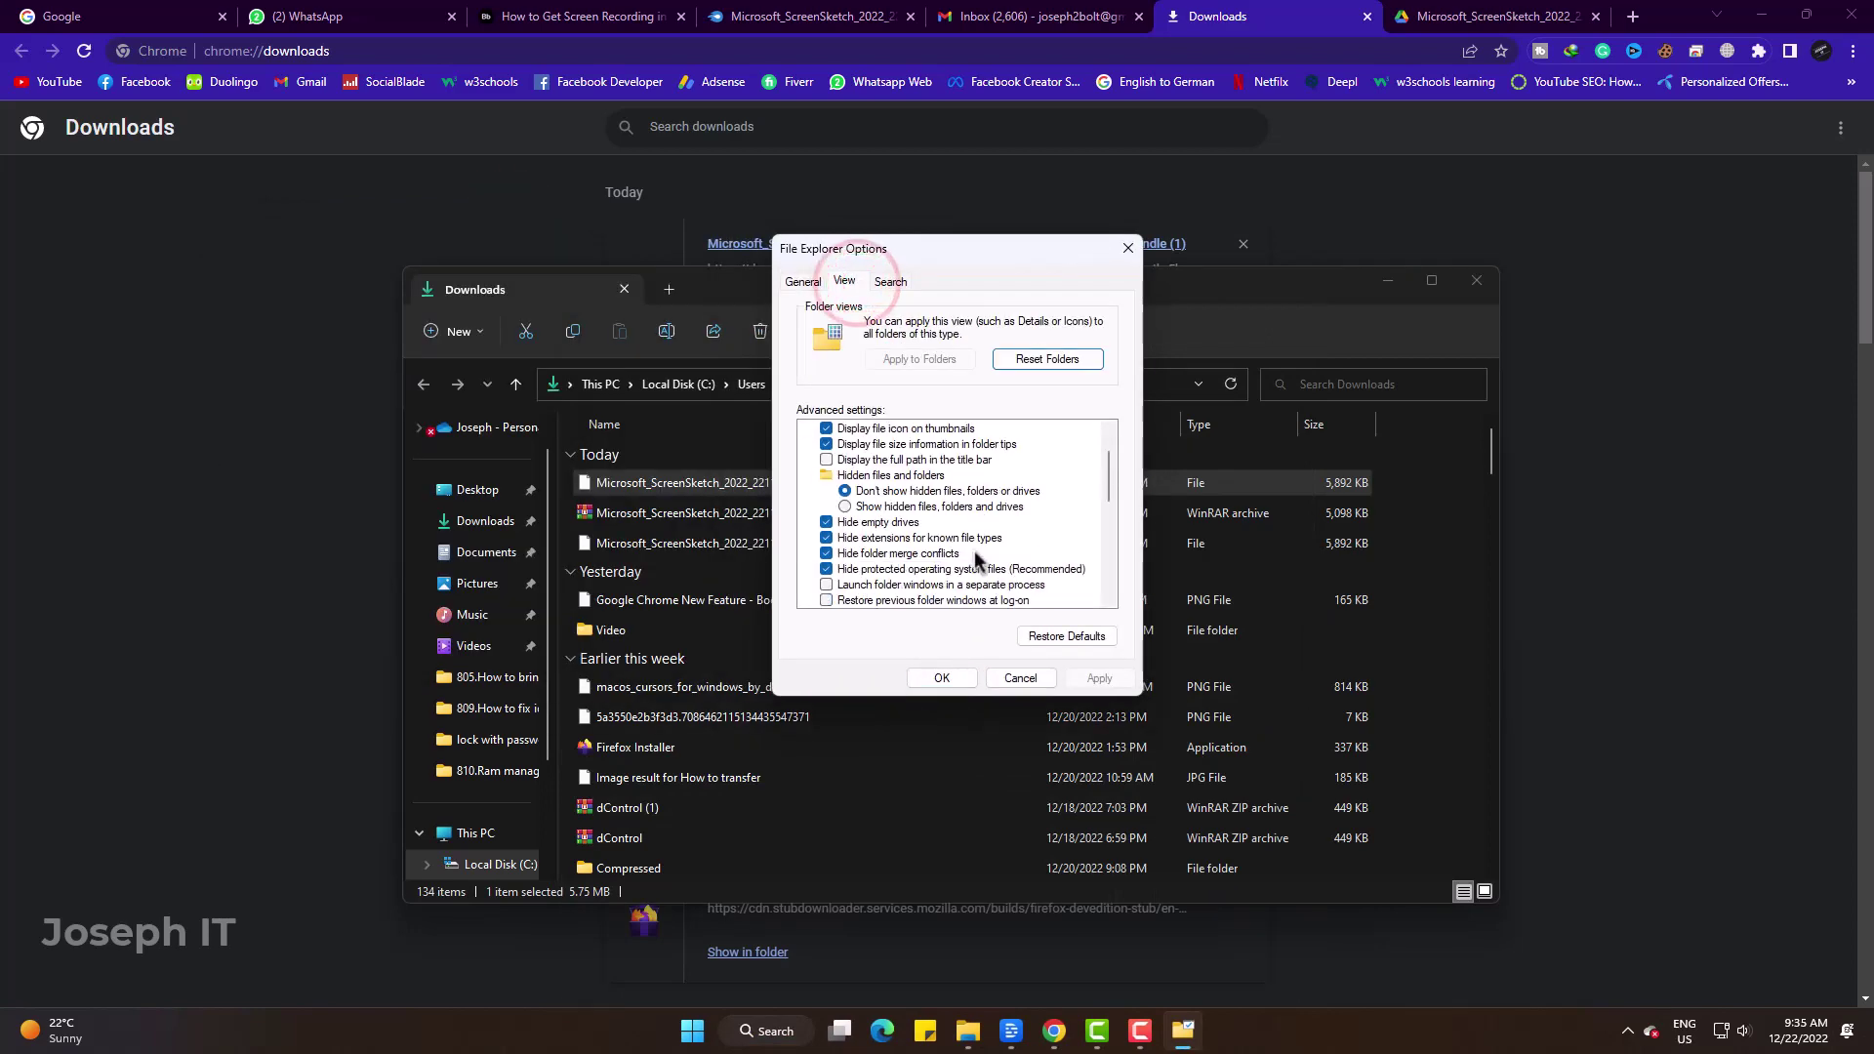
pyautogui.click(863, 540)
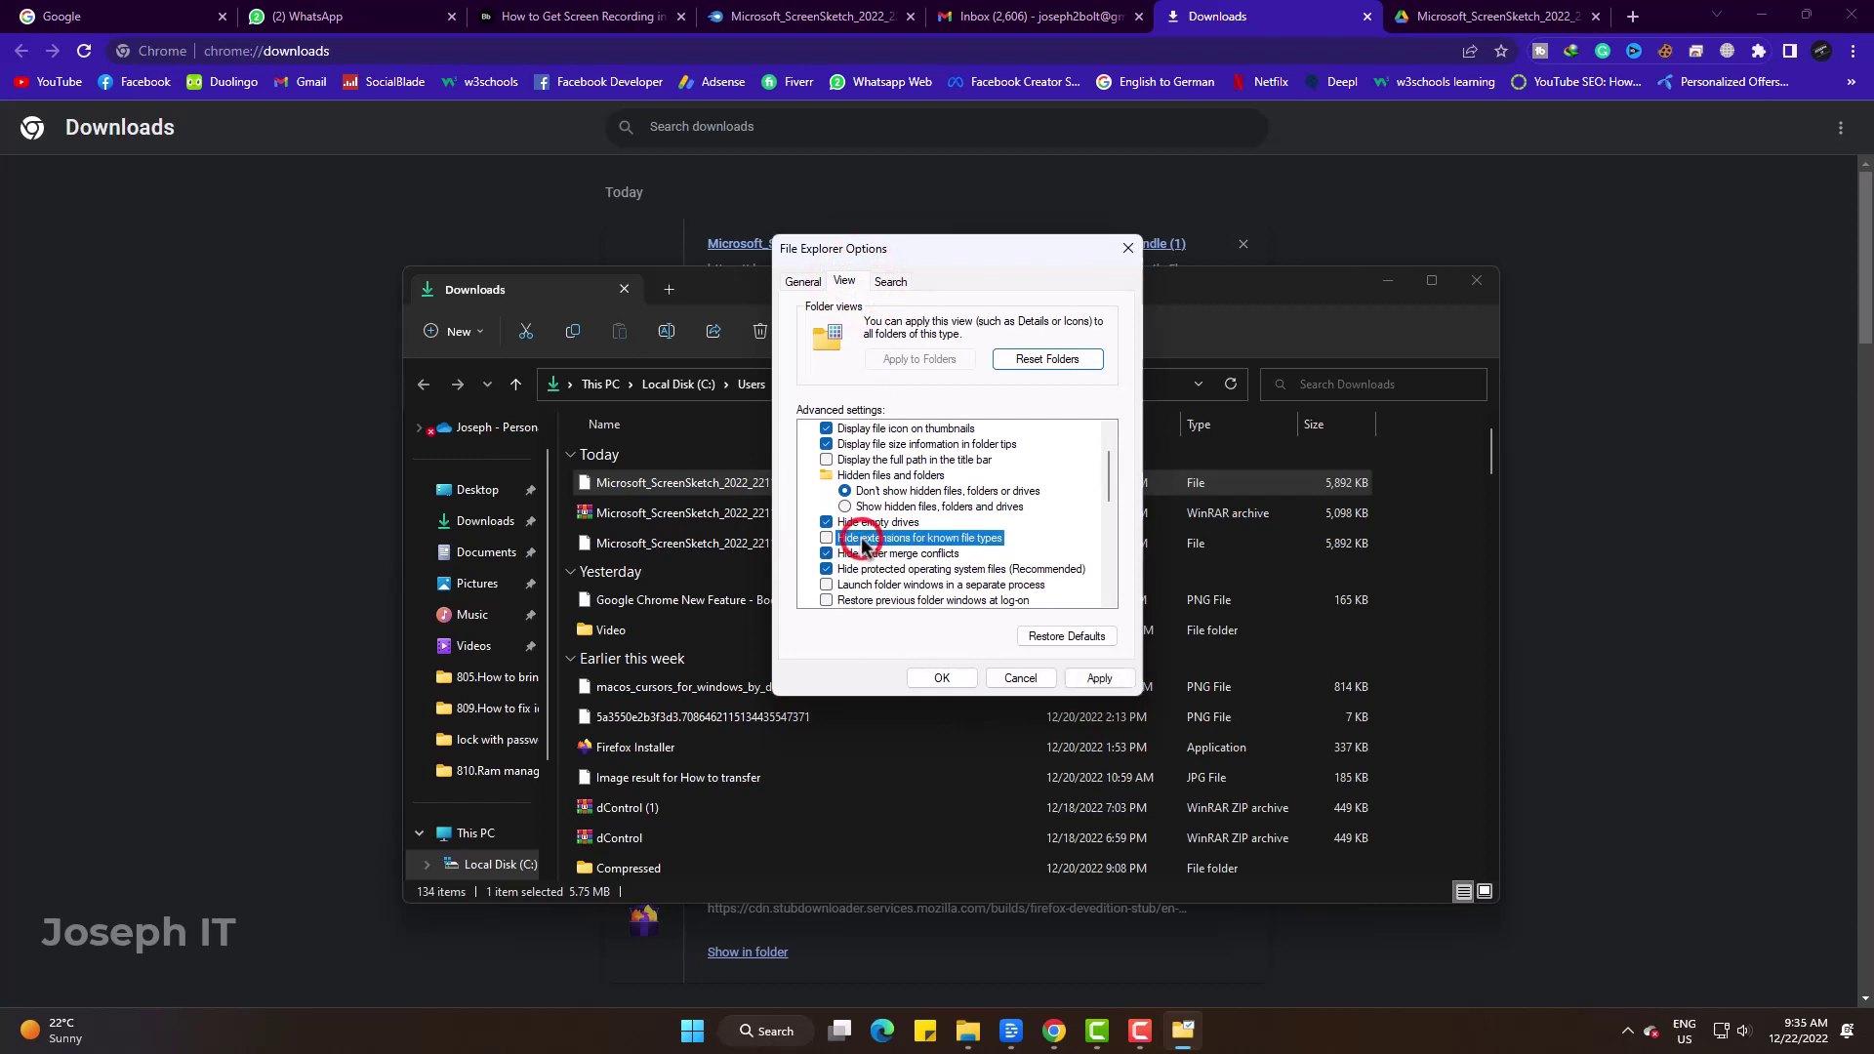
pyautogui.click(1099, 679)
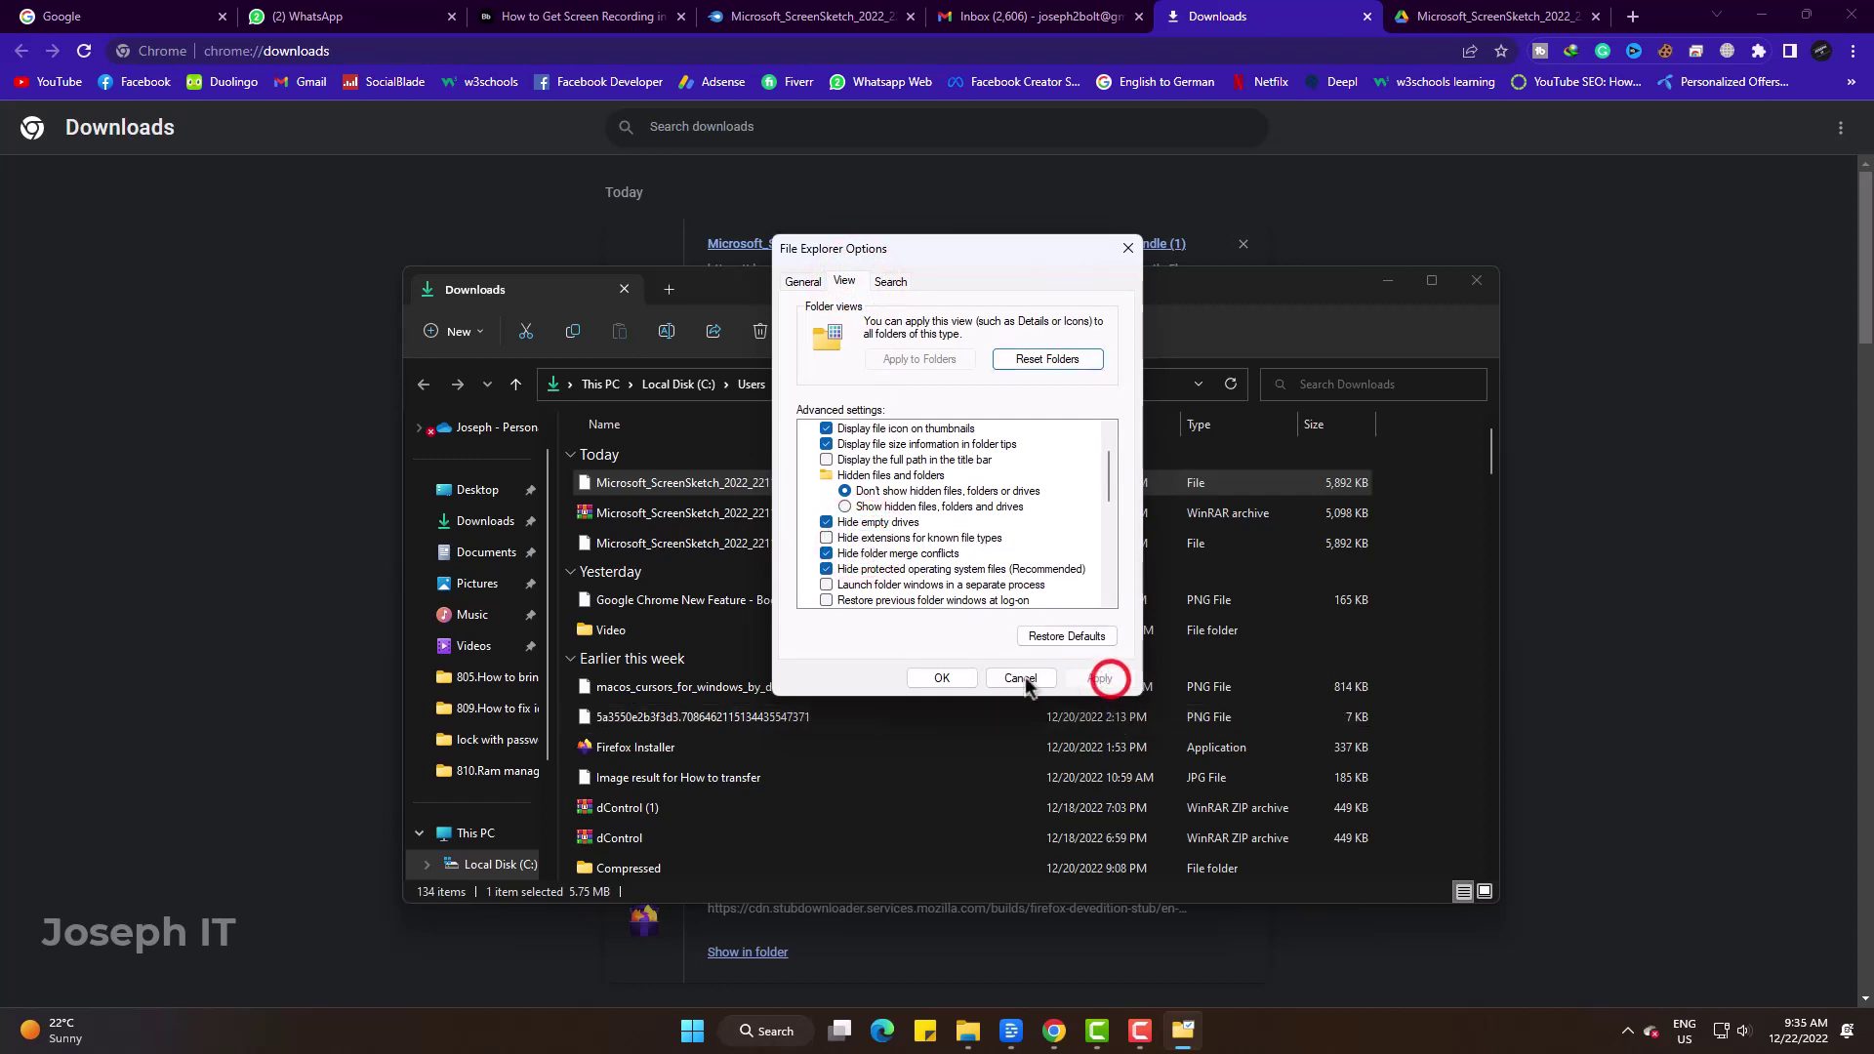
pyautogui.click(942, 679)
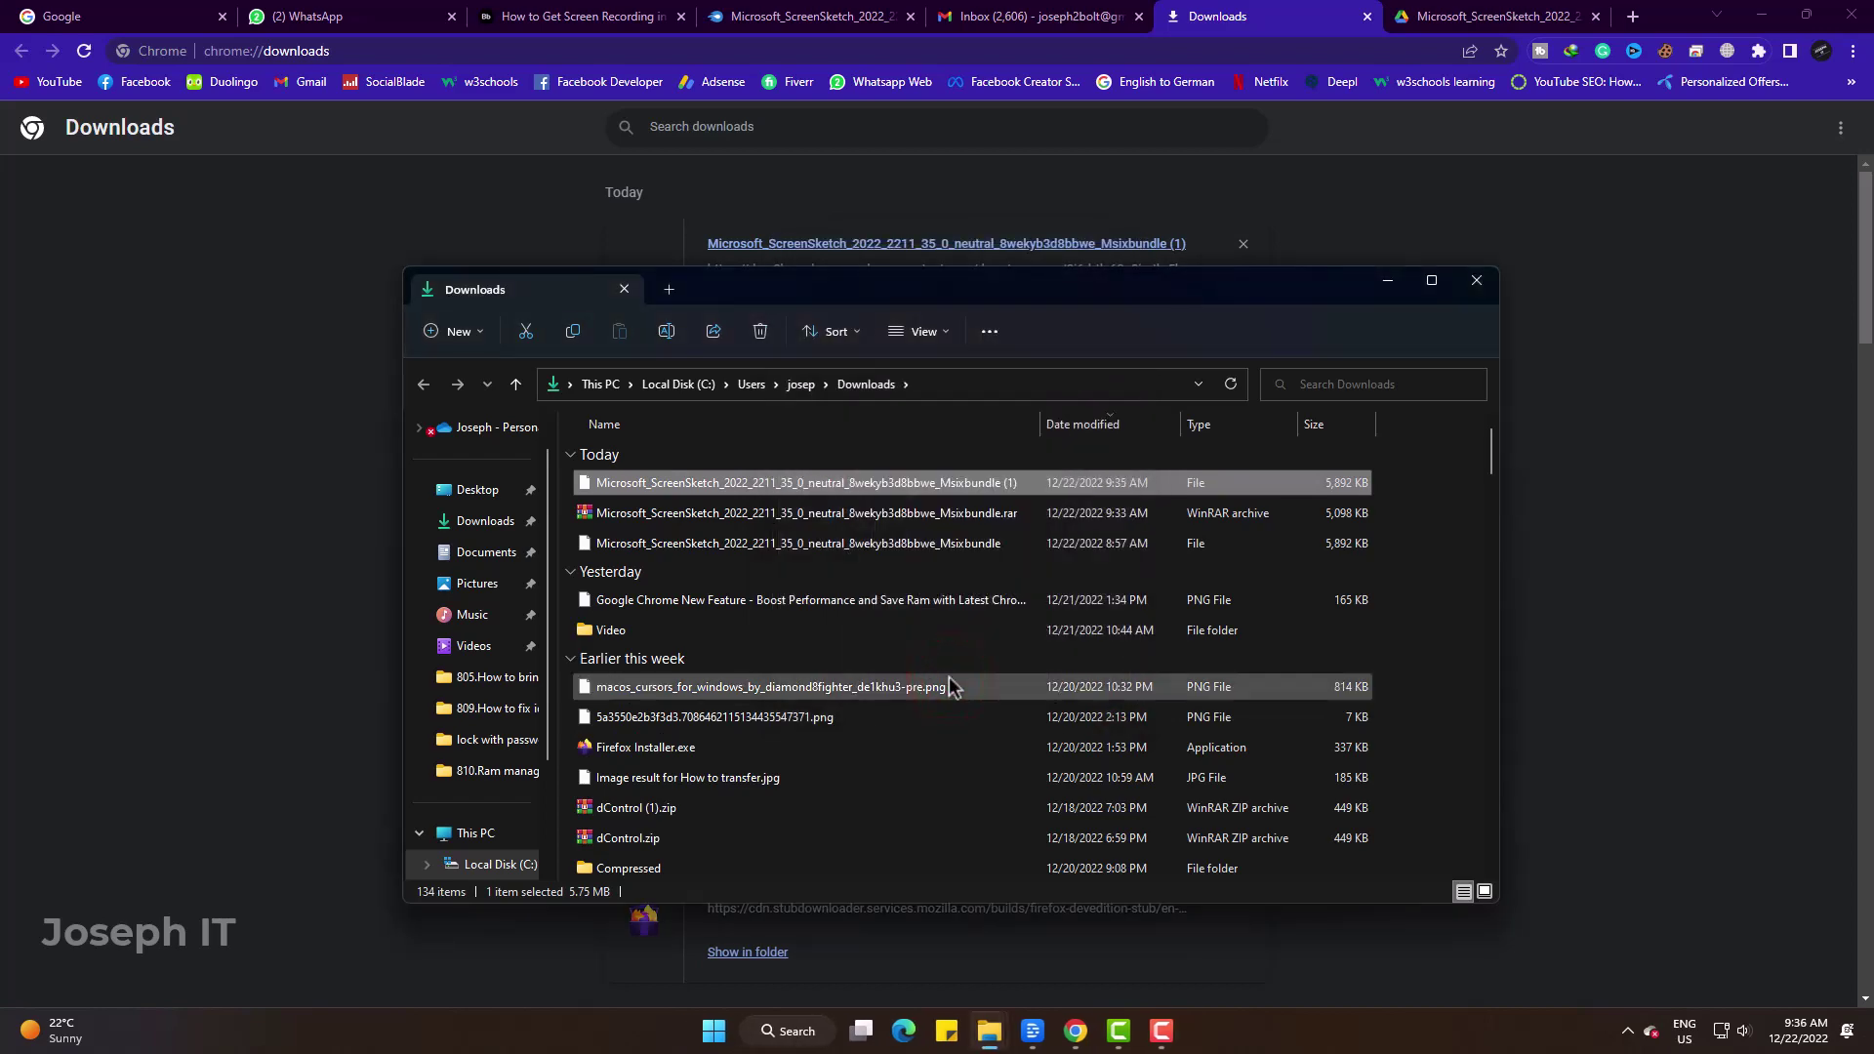
# Rename the Msixbundle (1) file by appending '.msixbundle' to its name.
pyautogui.rightClick(905, 488)
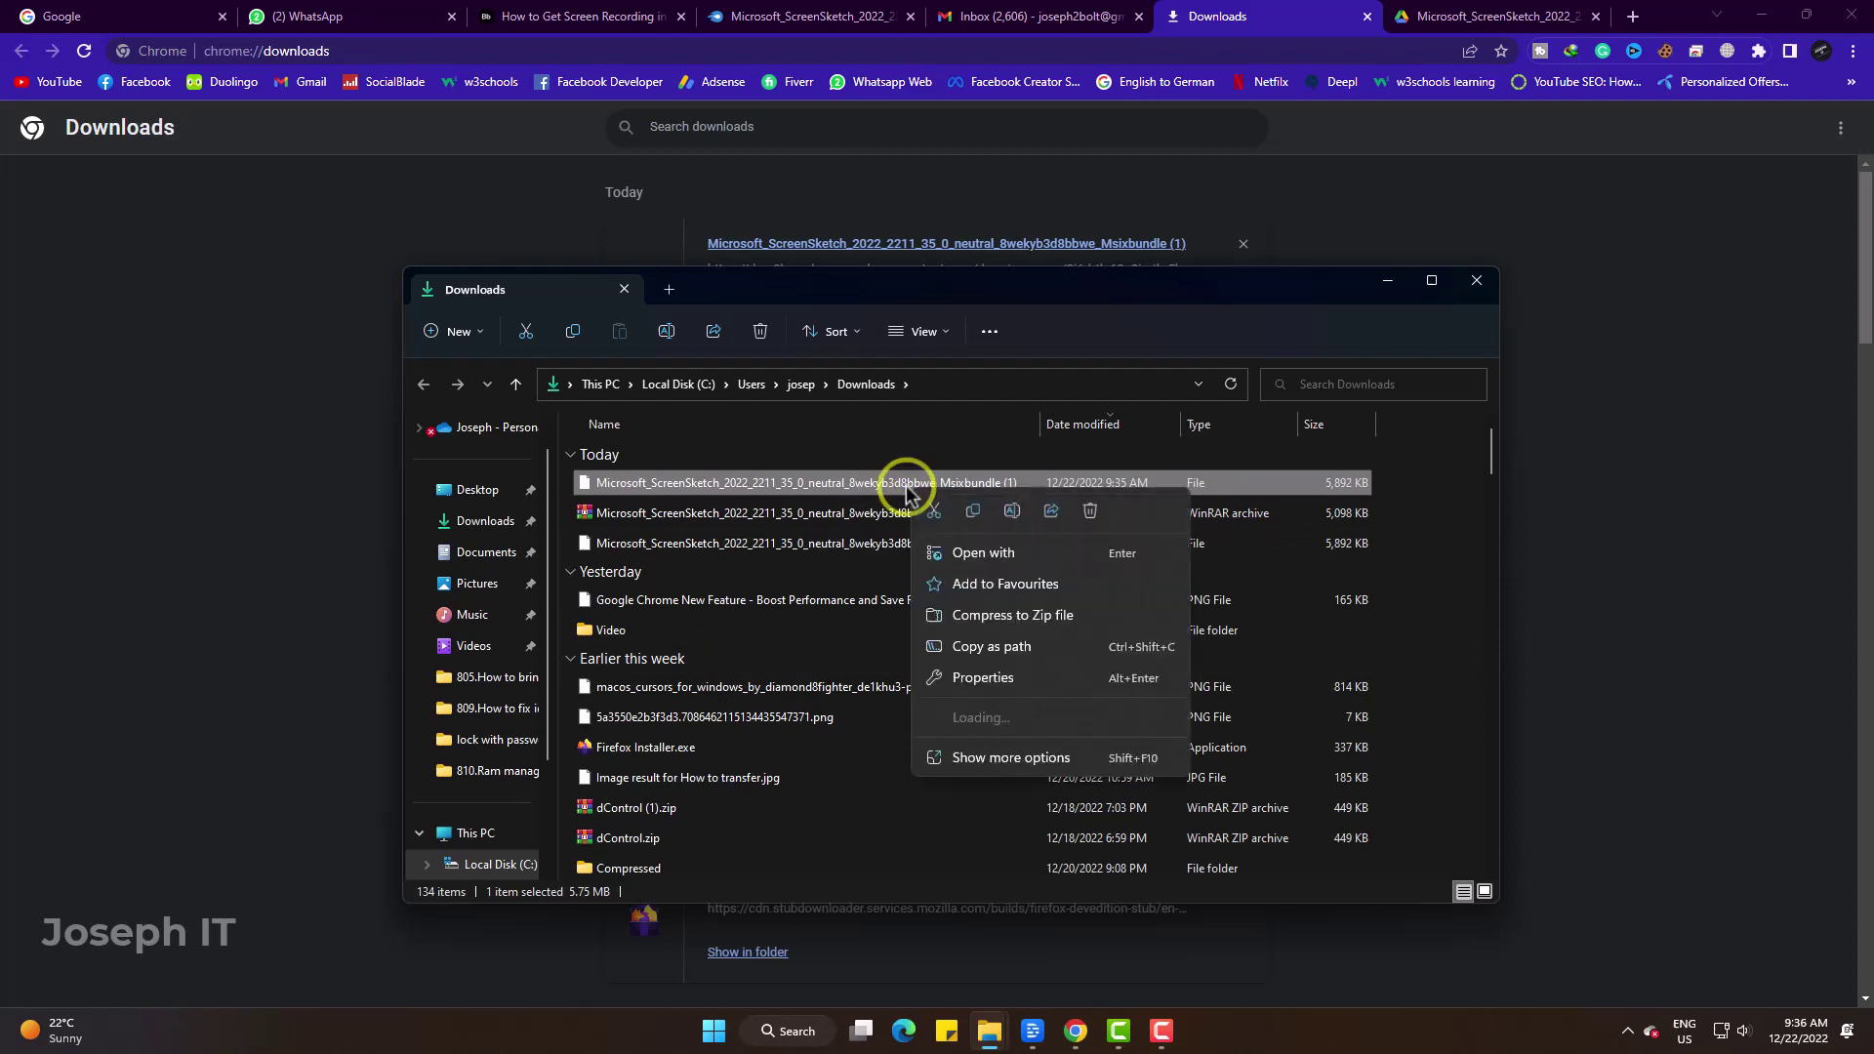
pyautogui.click(991, 790)
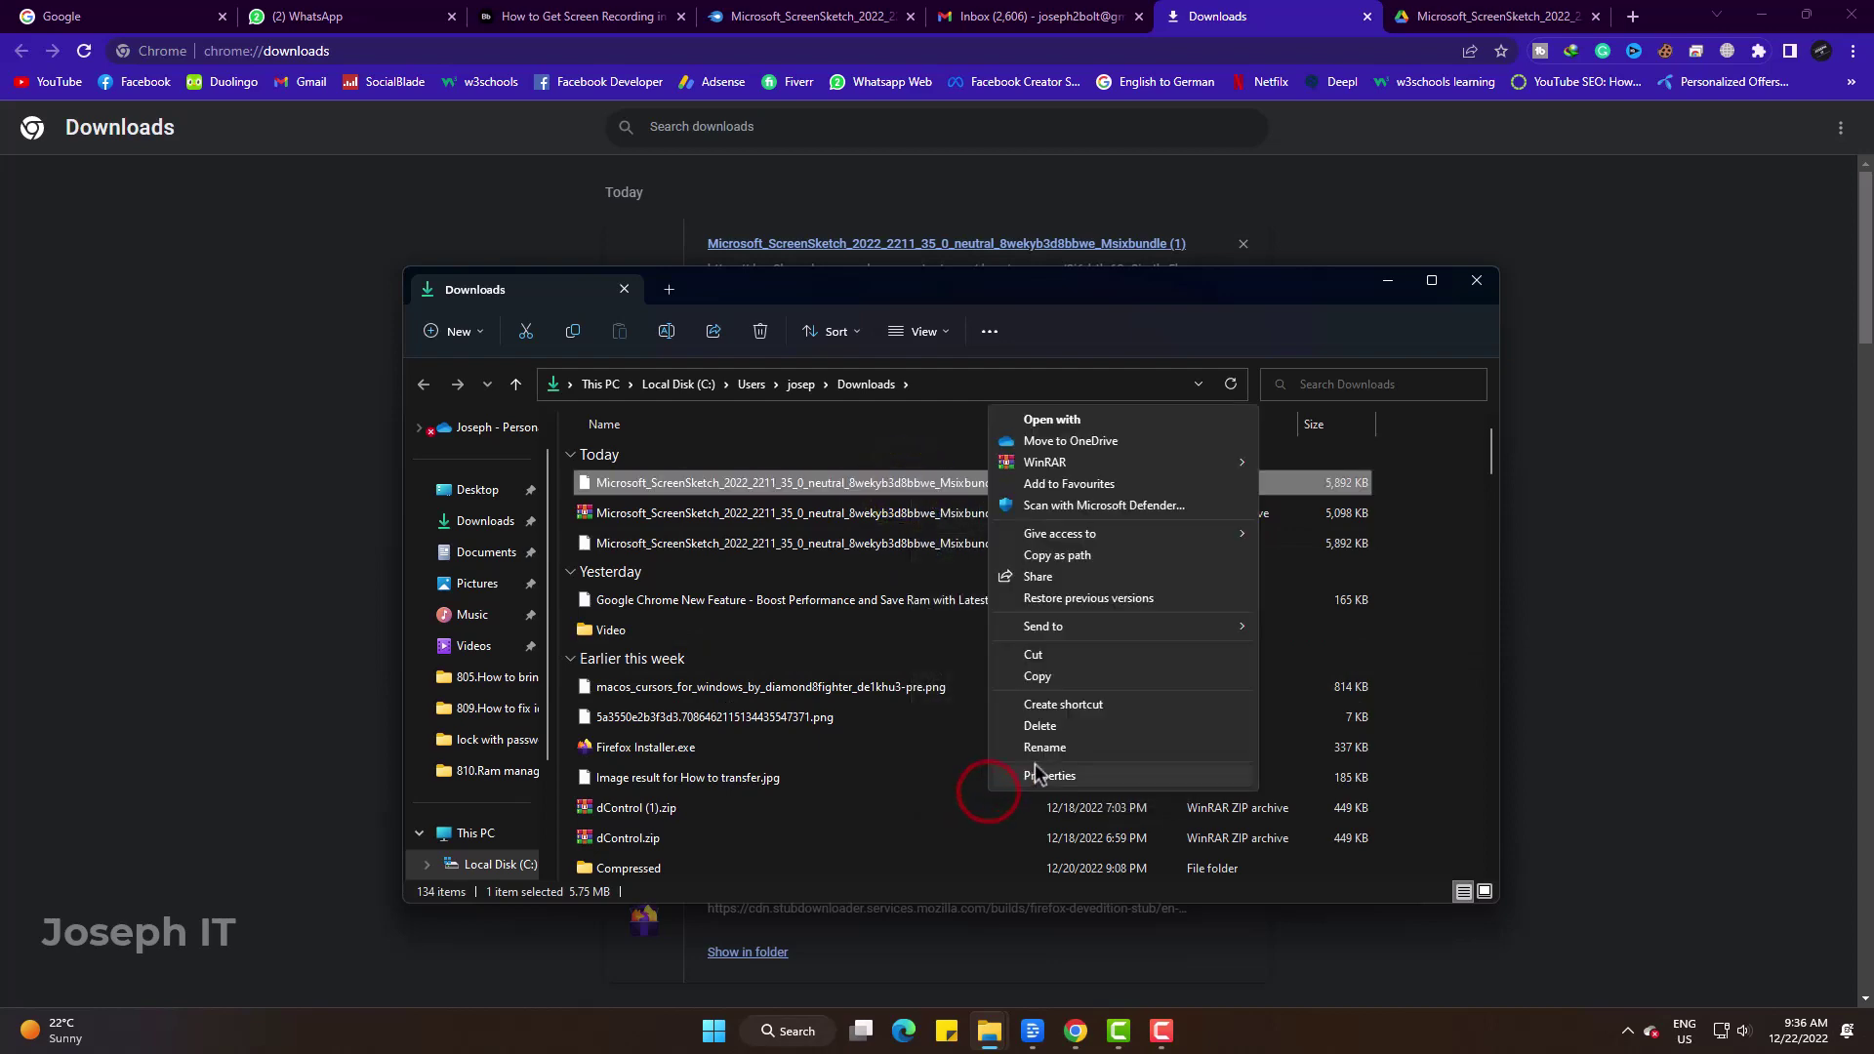
pyautogui.click(995, 771)
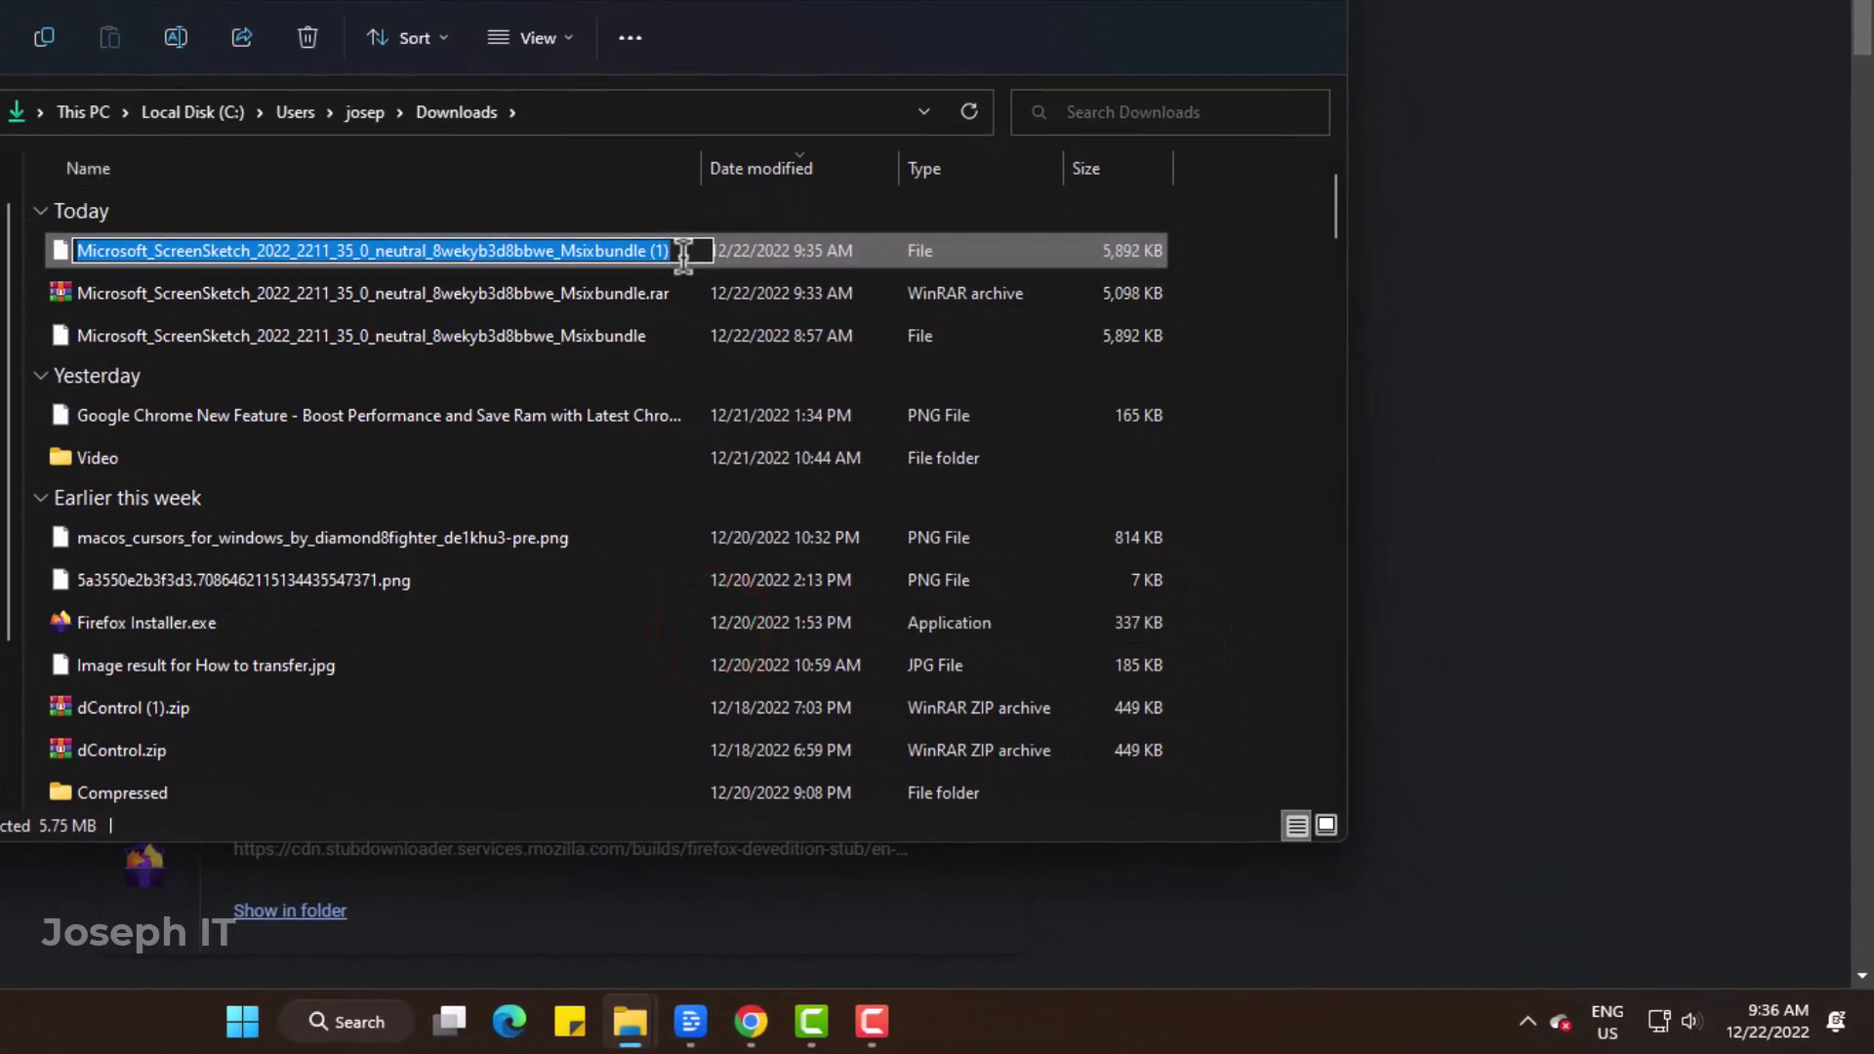
pyautogui.click(688, 251)
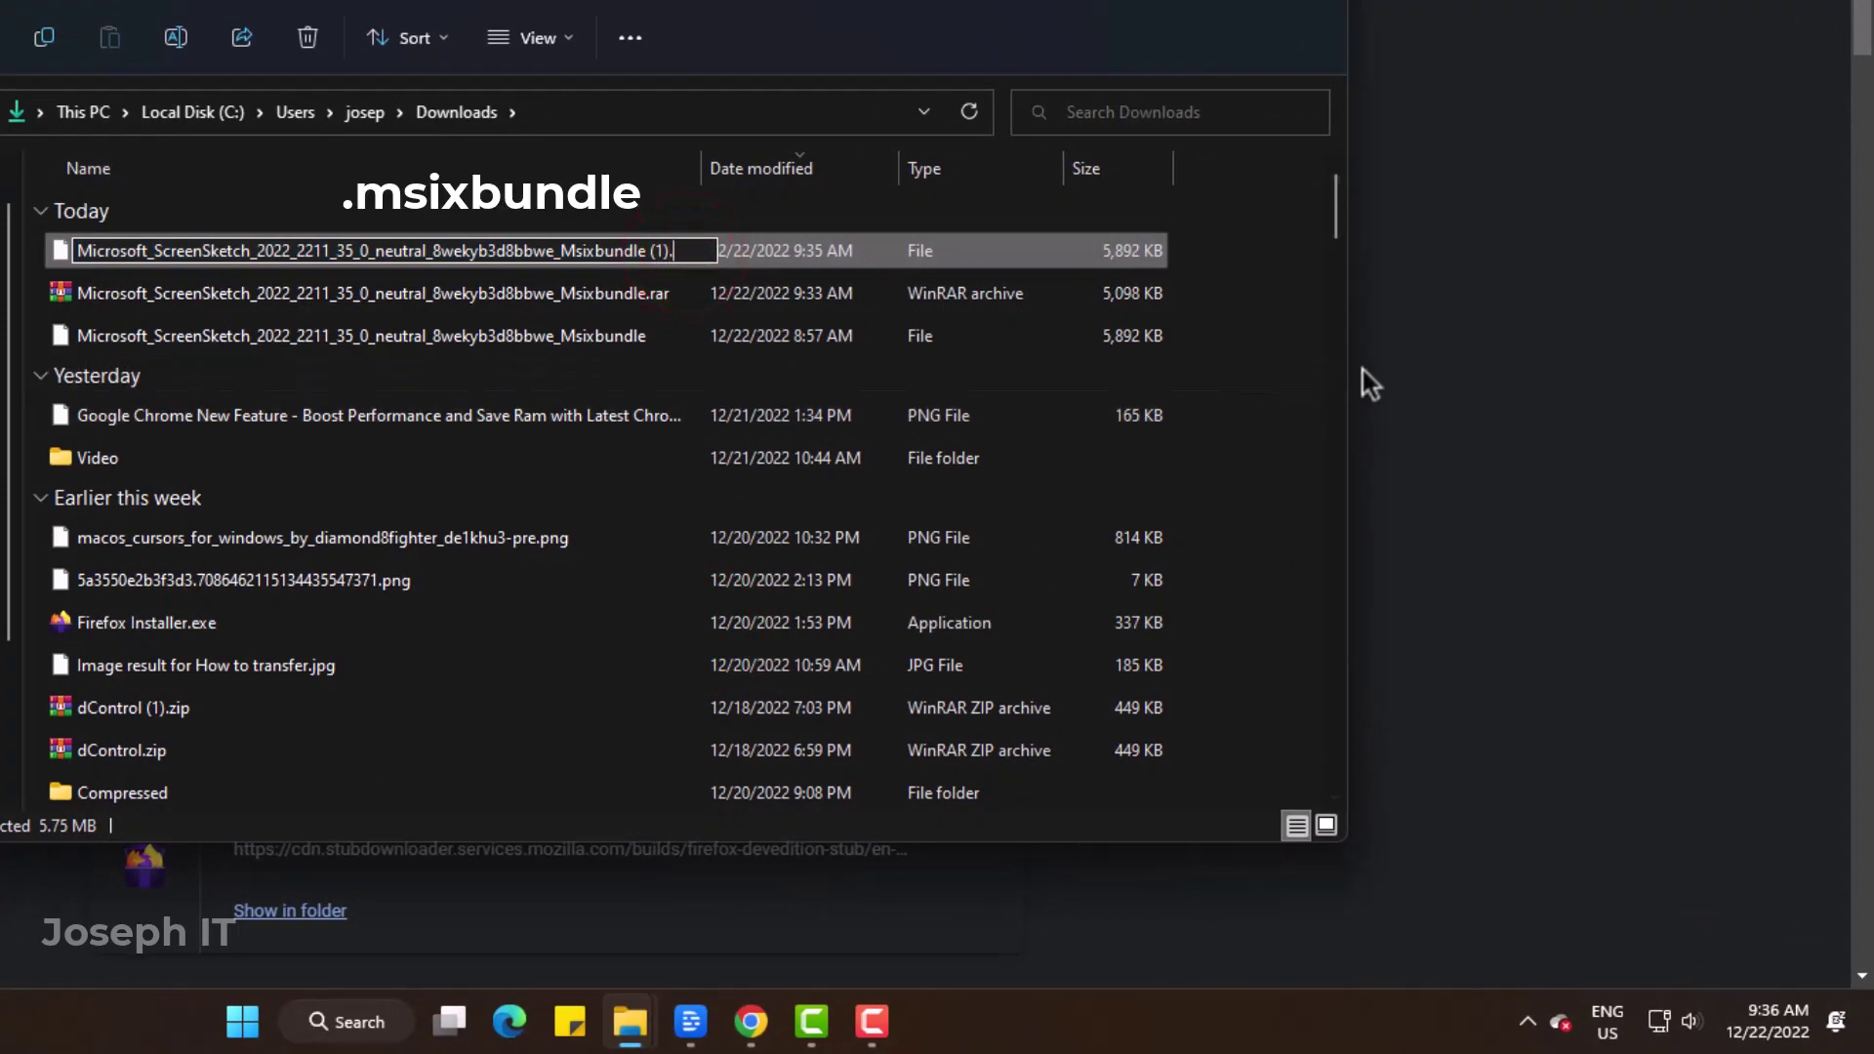
pyautogui.write('.msixbundle')
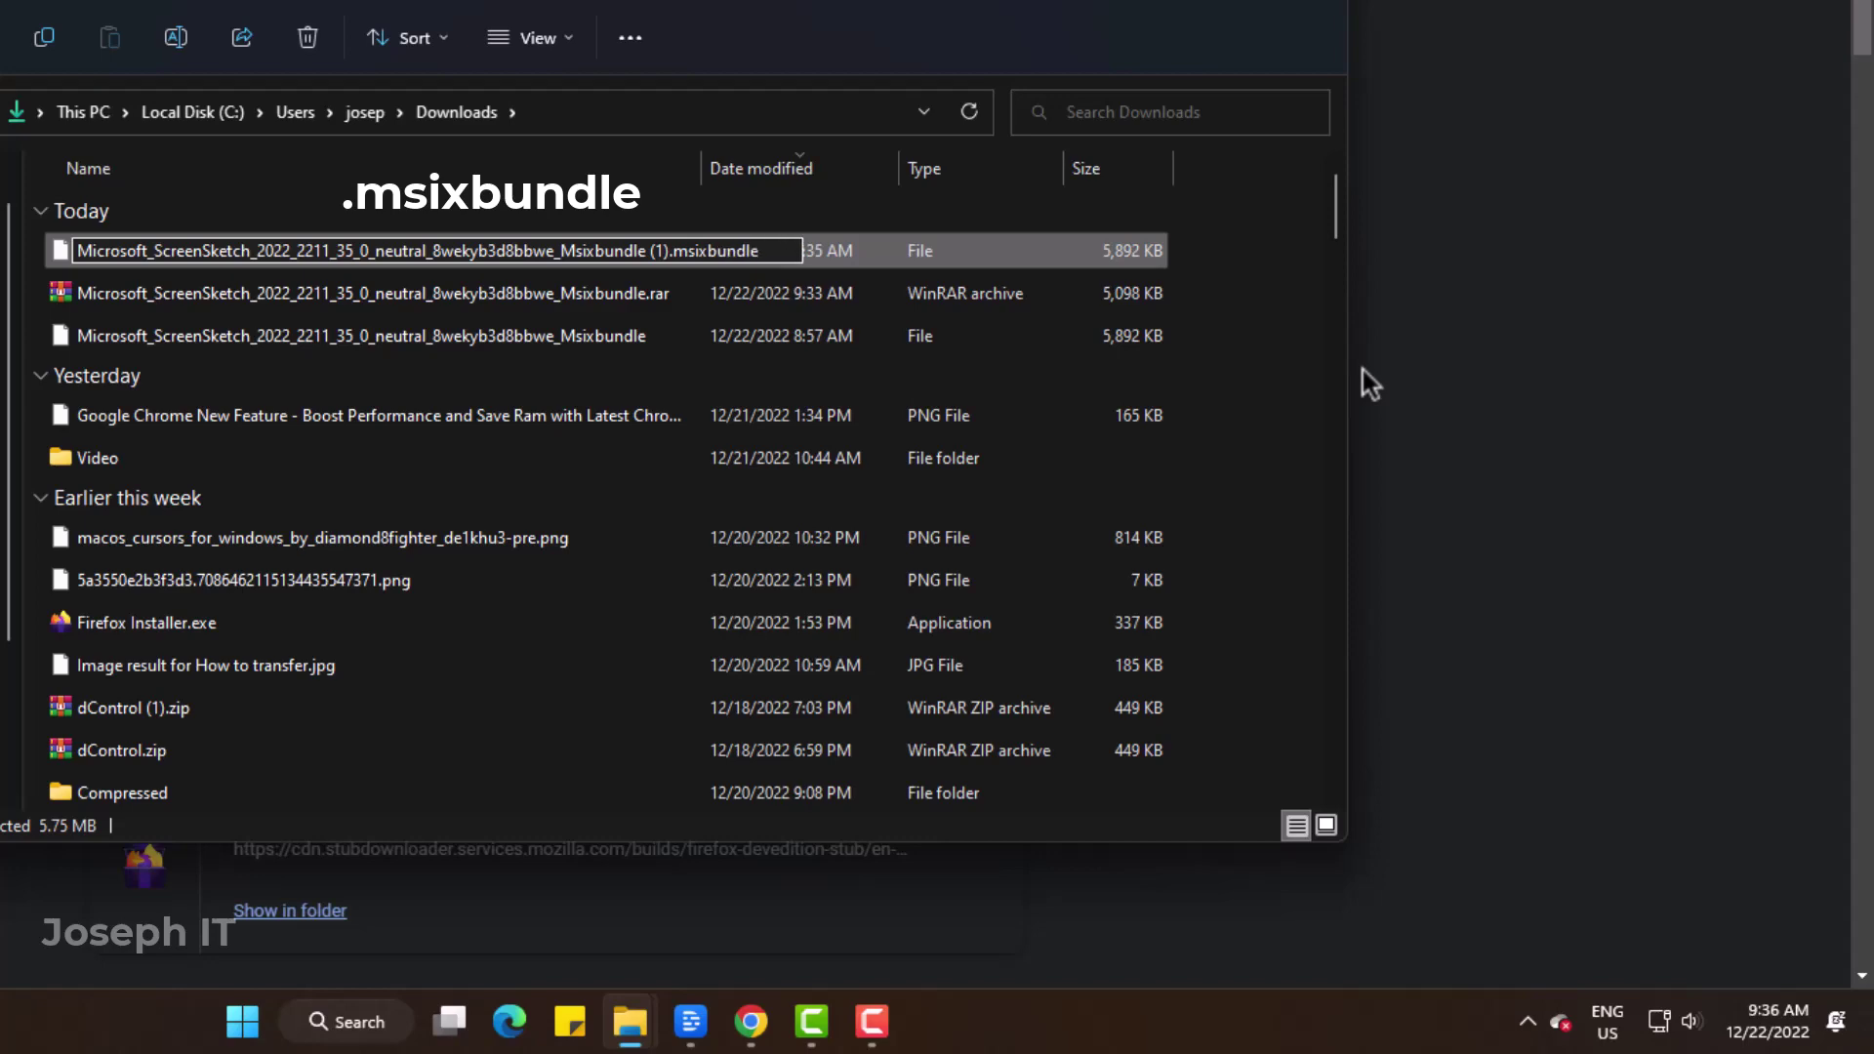
pyautogui.press('Return')
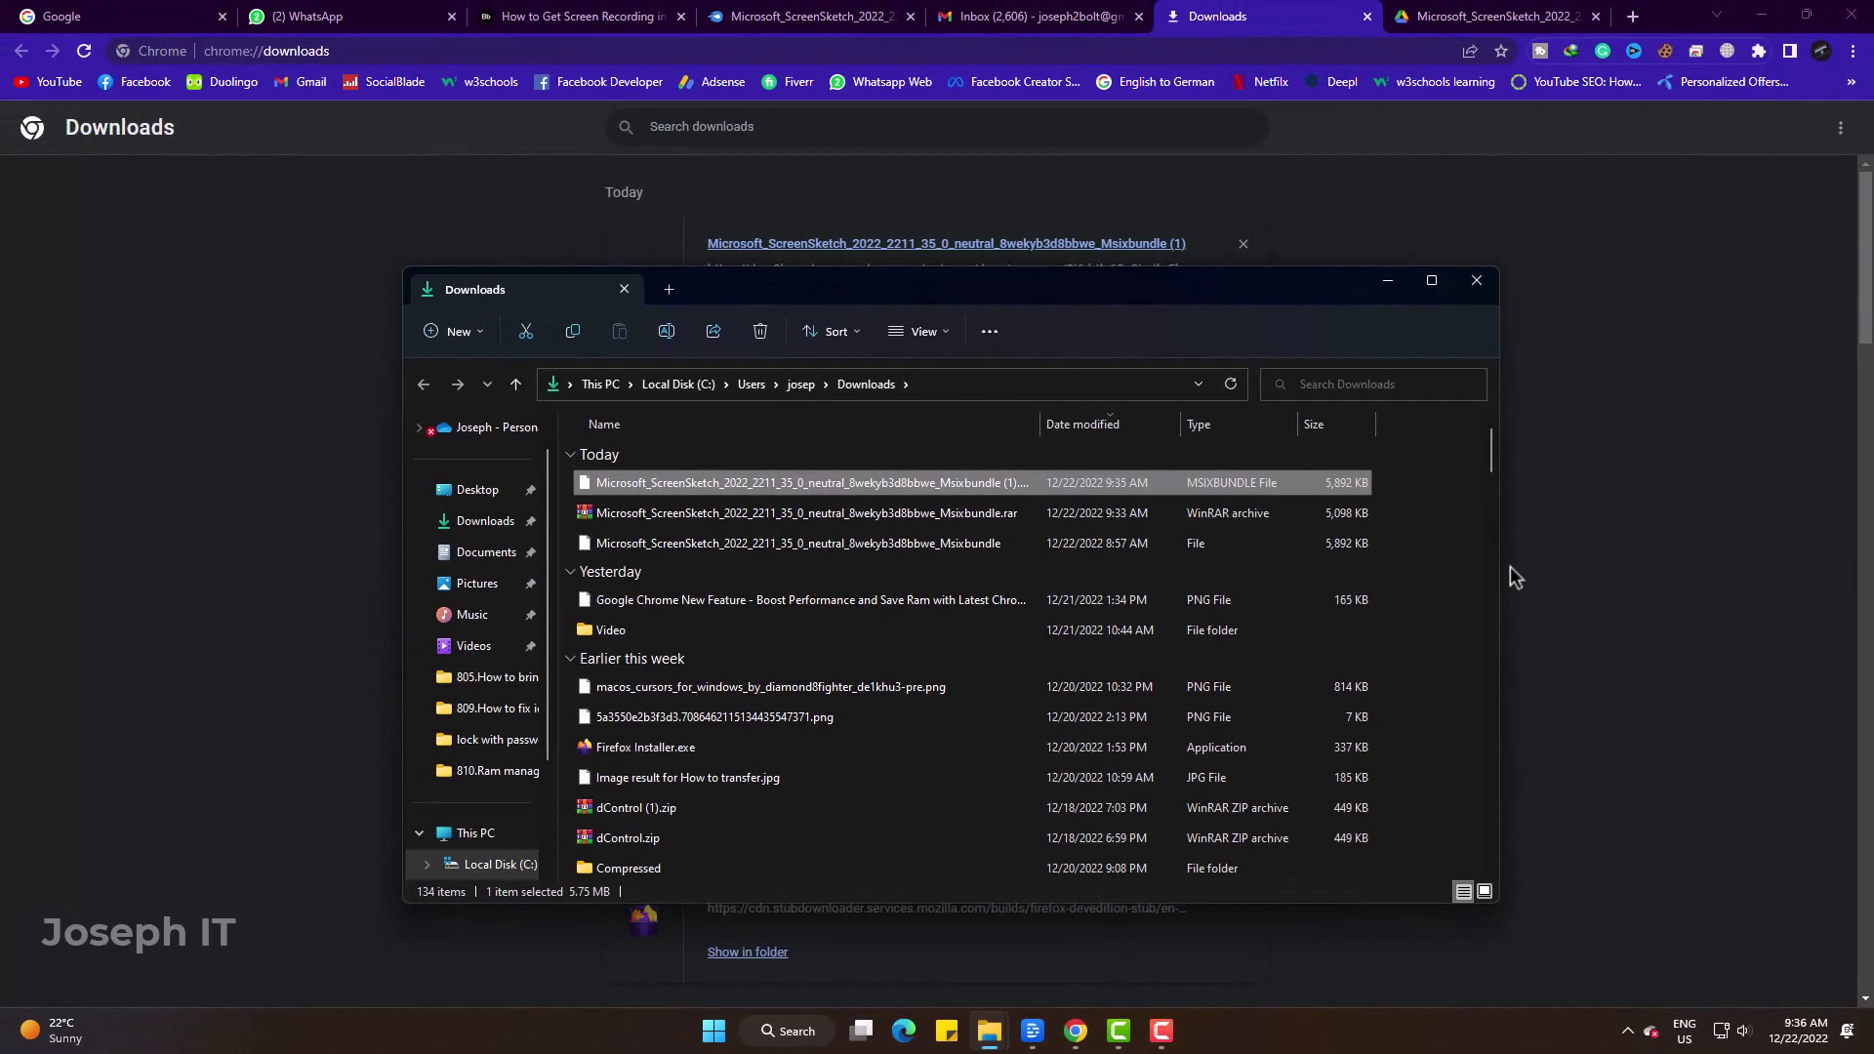
pyautogui.press('super')
pyautogui.write('snip')
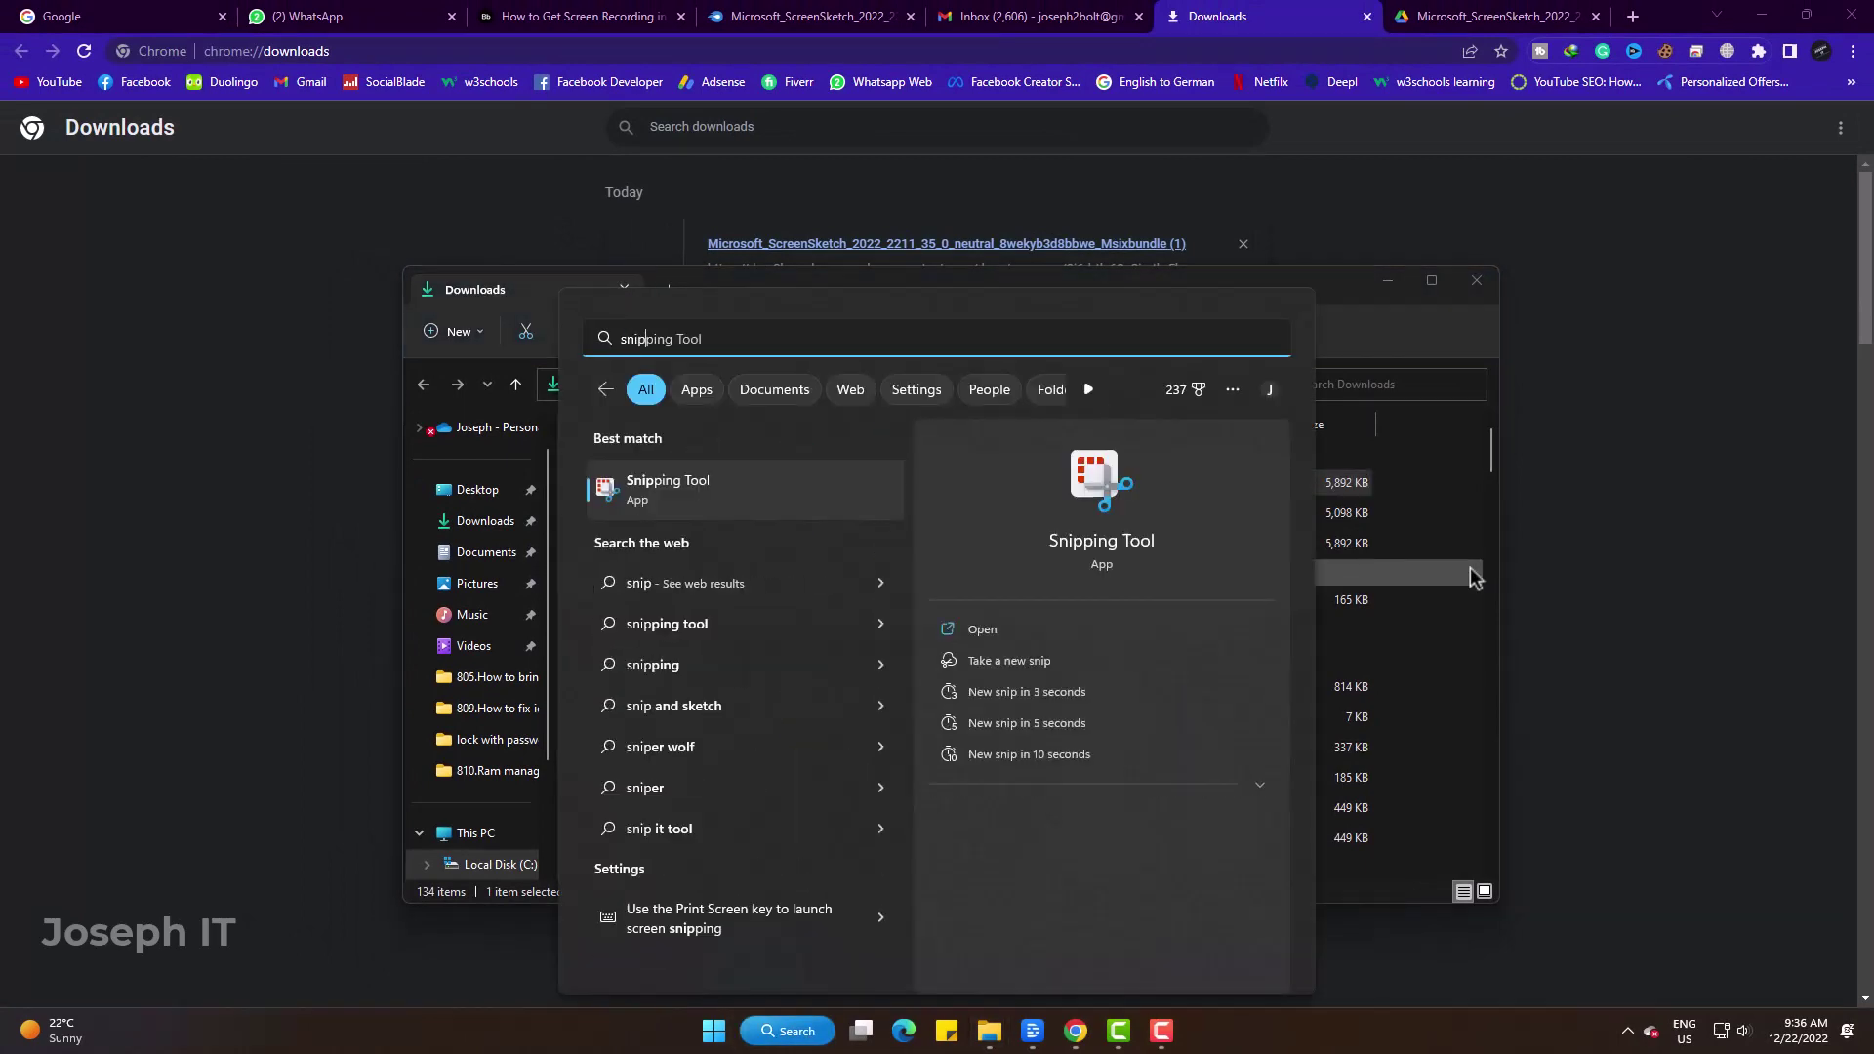
pyautogui.press('Return')
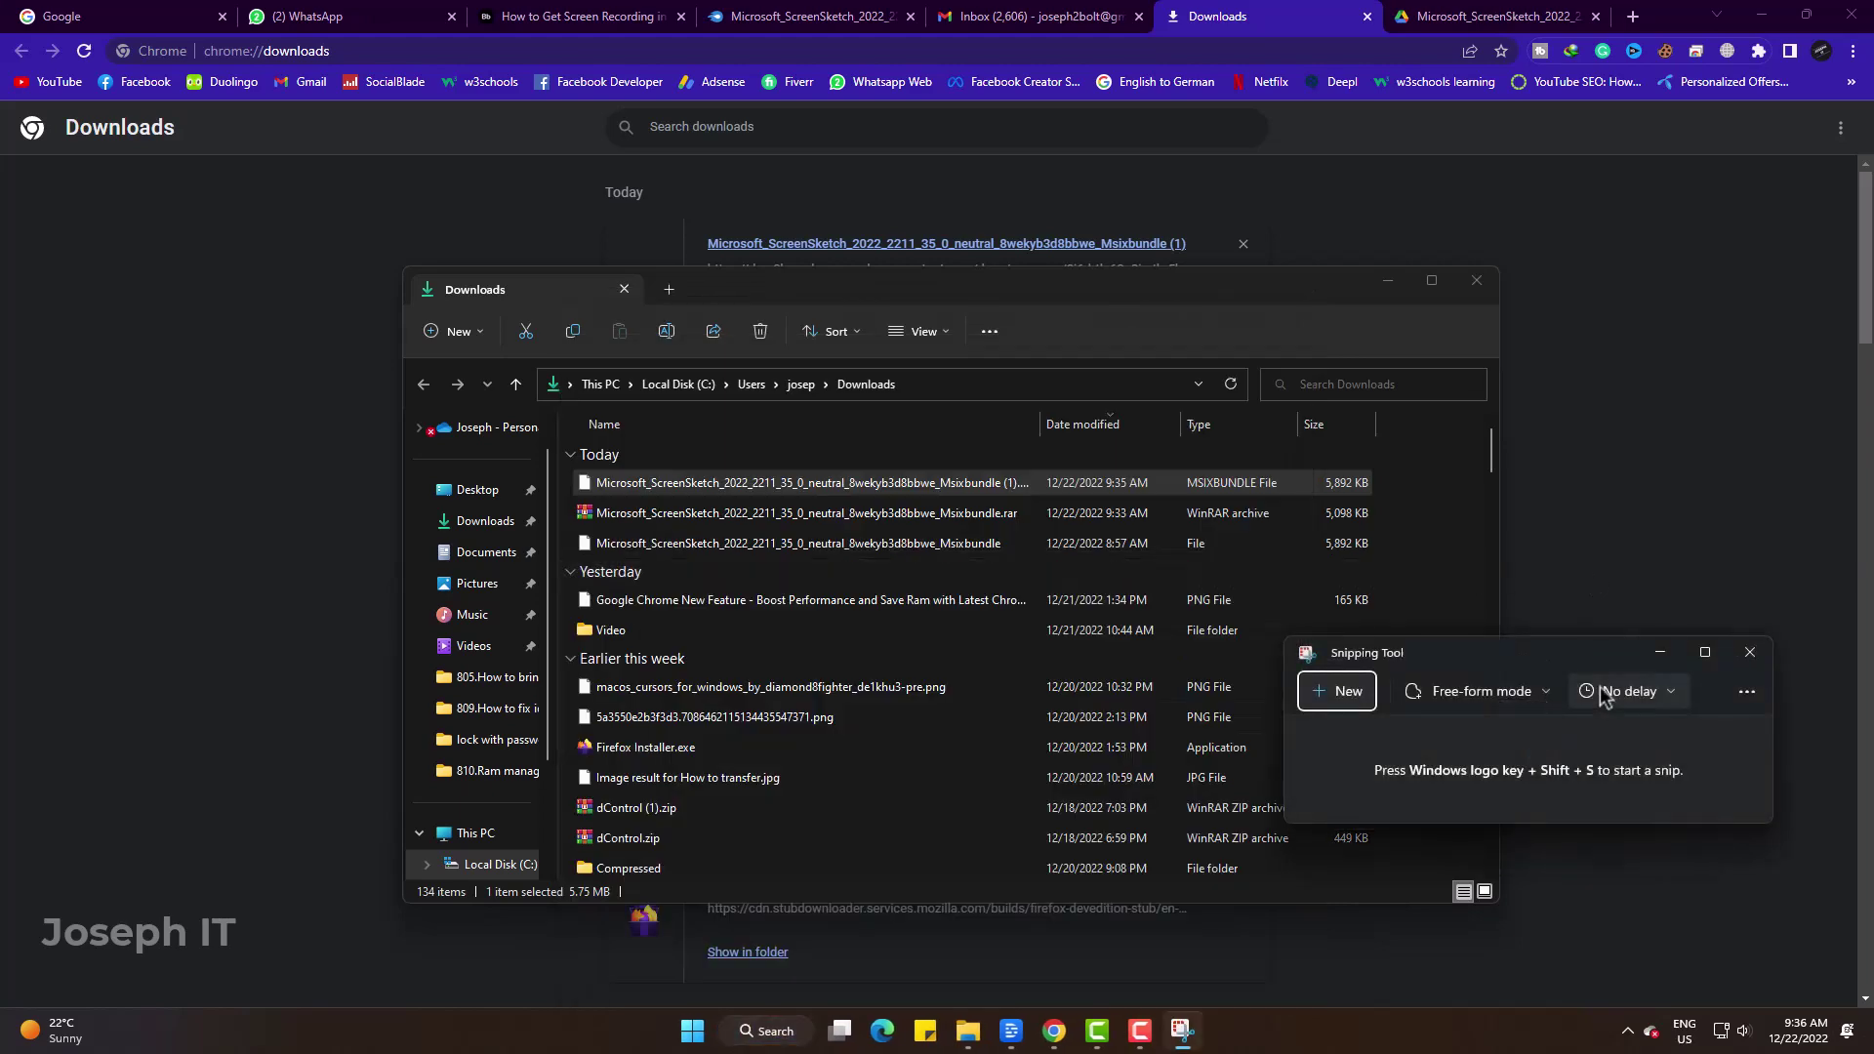
pyautogui.moveTo(1559, 667); pyautogui.dragTo(1048, 320)
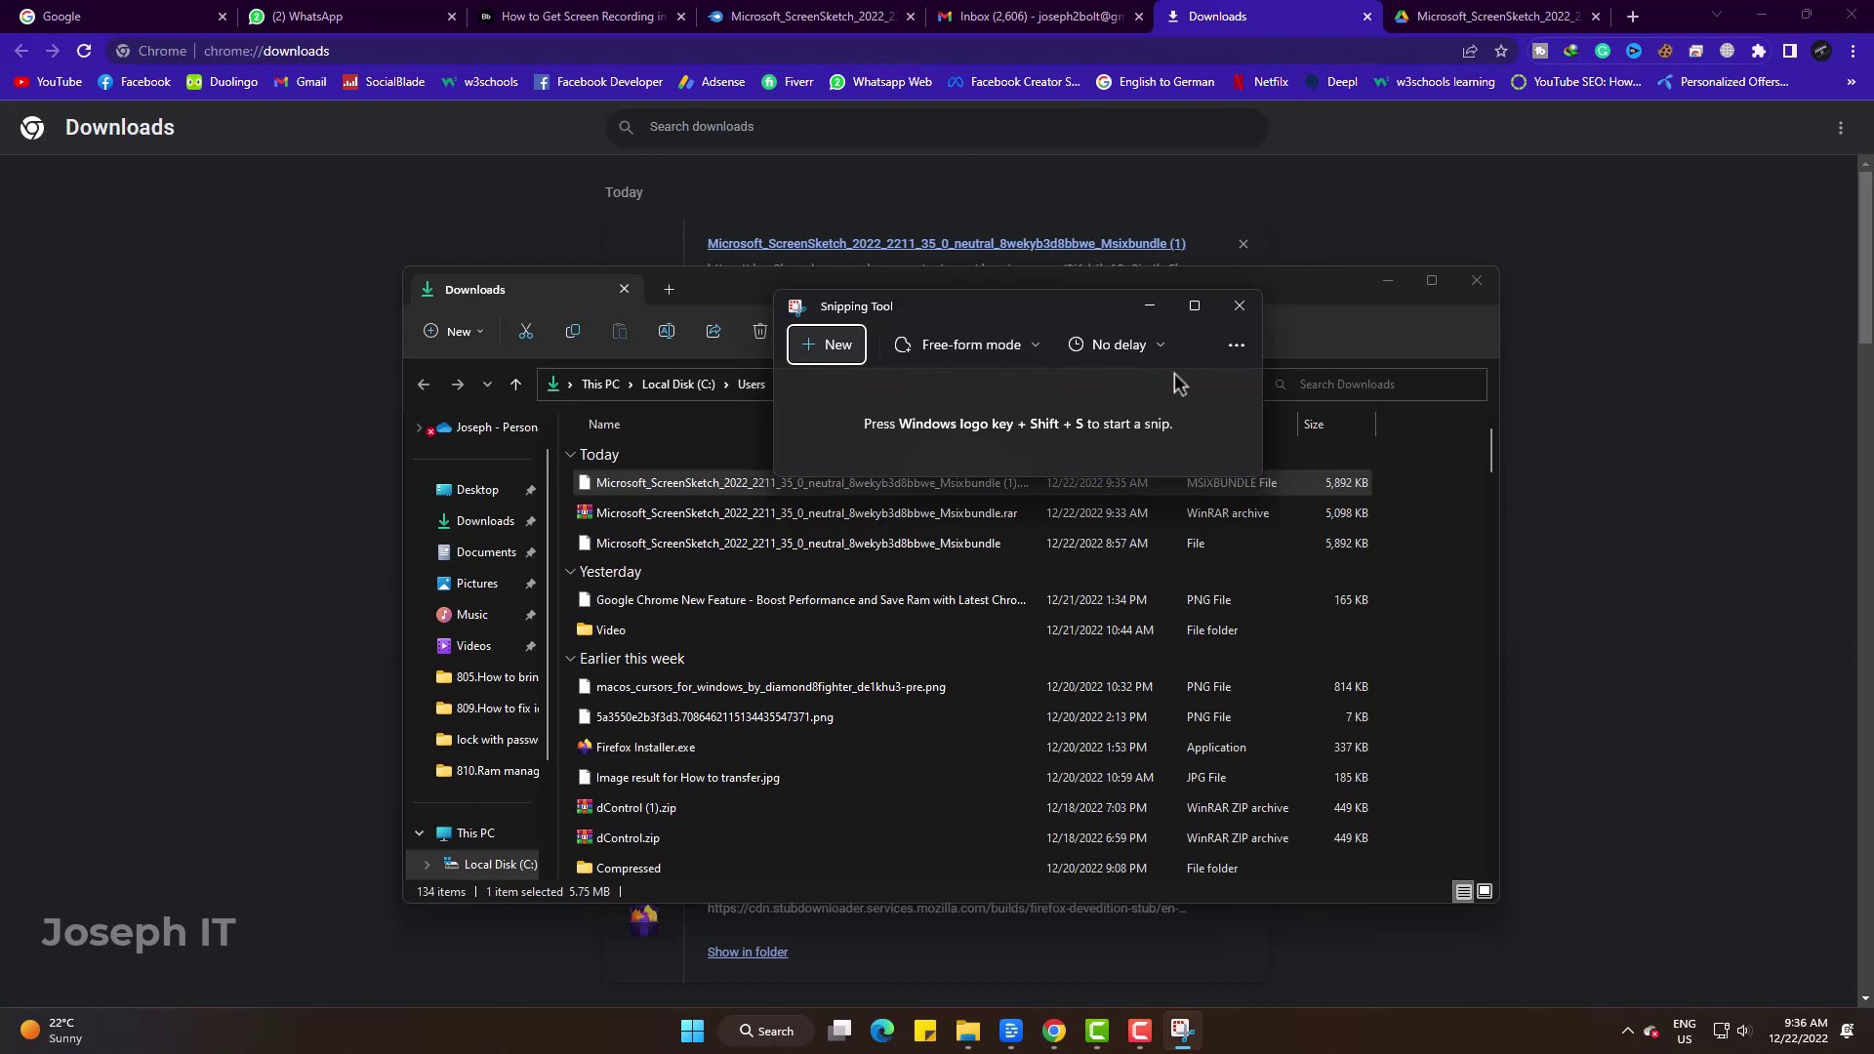
pyautogui.click(1240, 306)
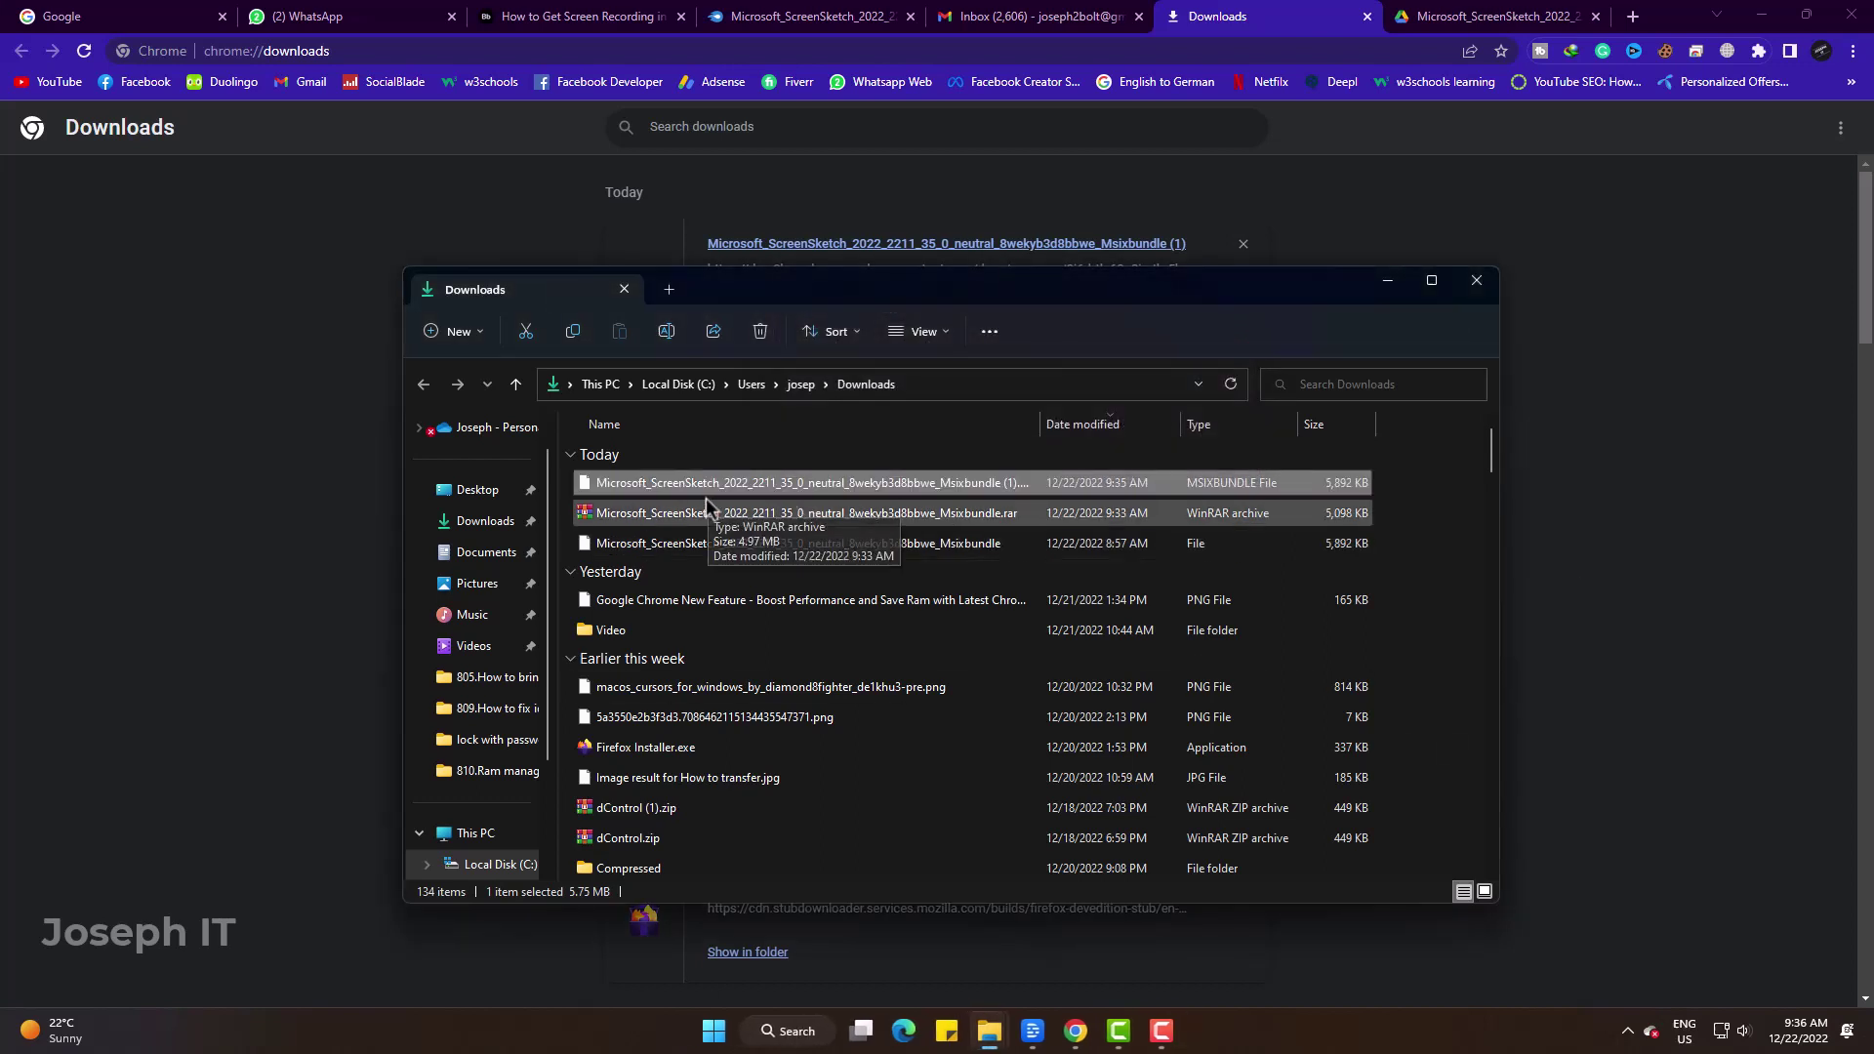
# Open the .msixbundle in App Installer and update Snipping Tool to version 11.2211.35.0.
pyautogui.doubleClick(778, 491)
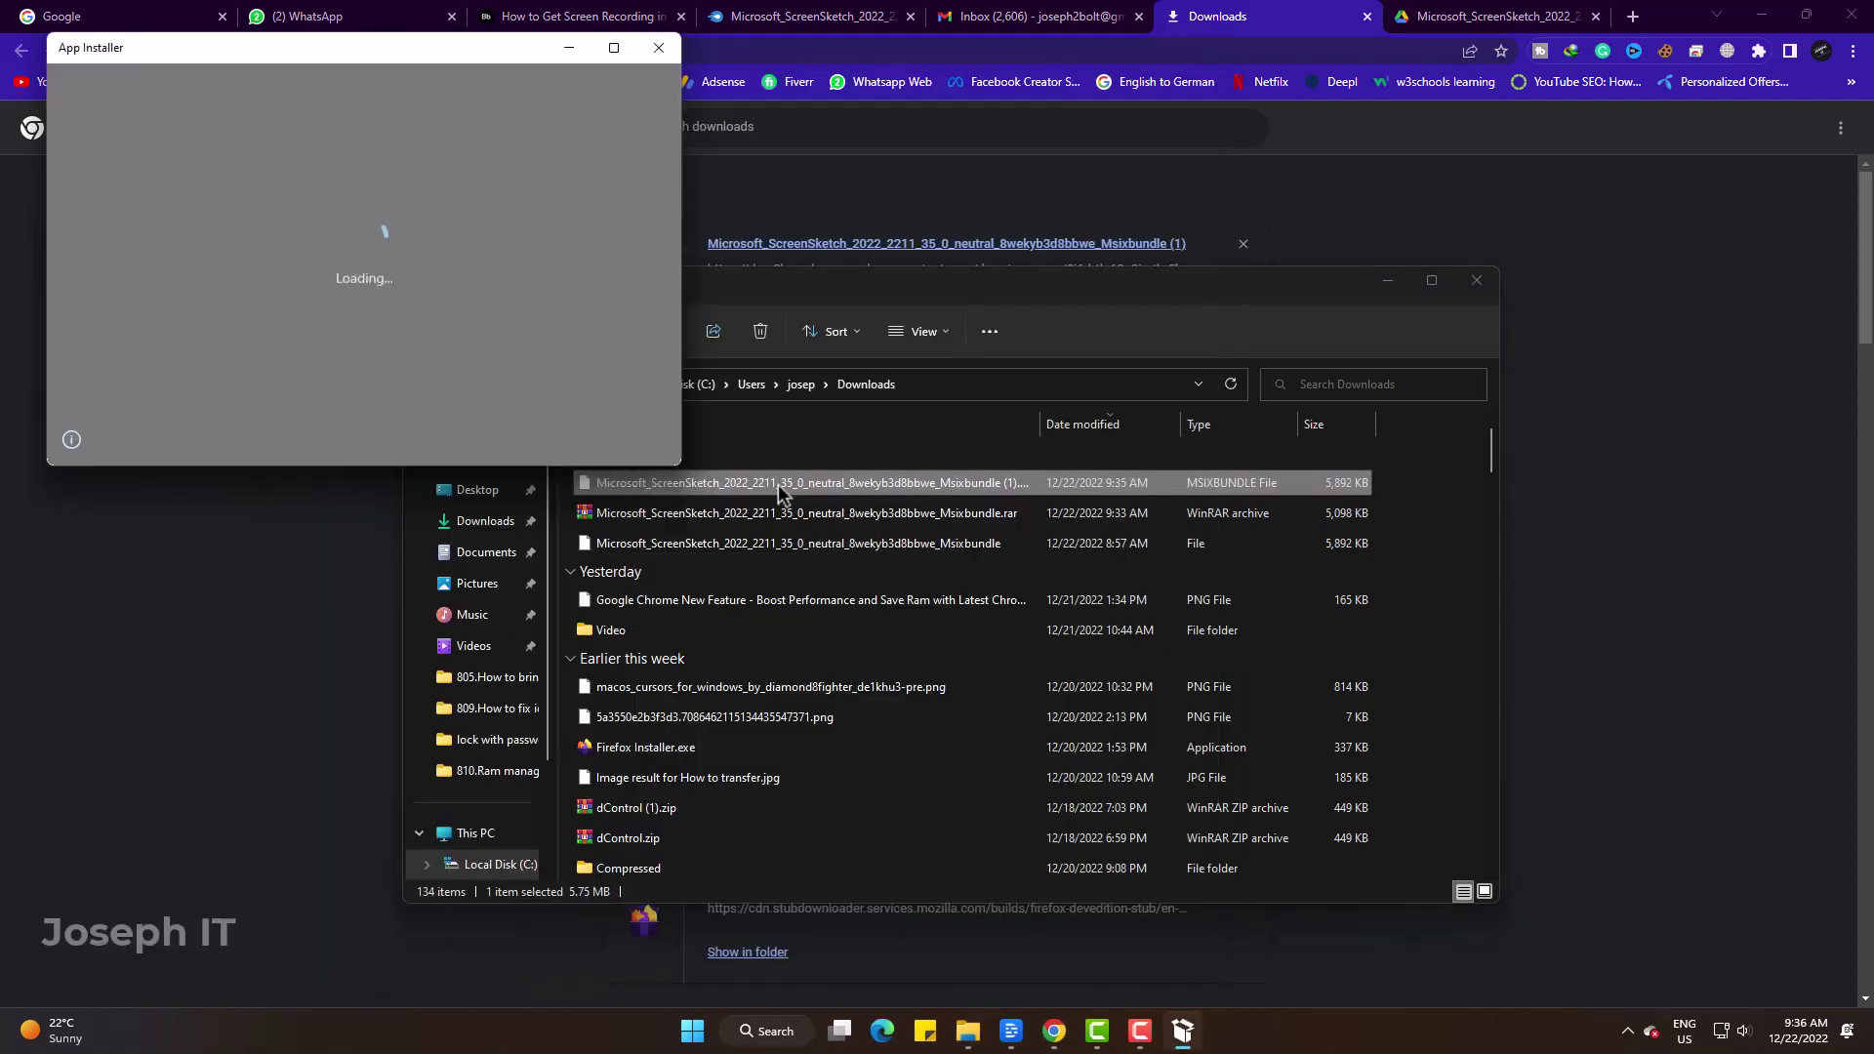
pyautogui.click(322, 50)
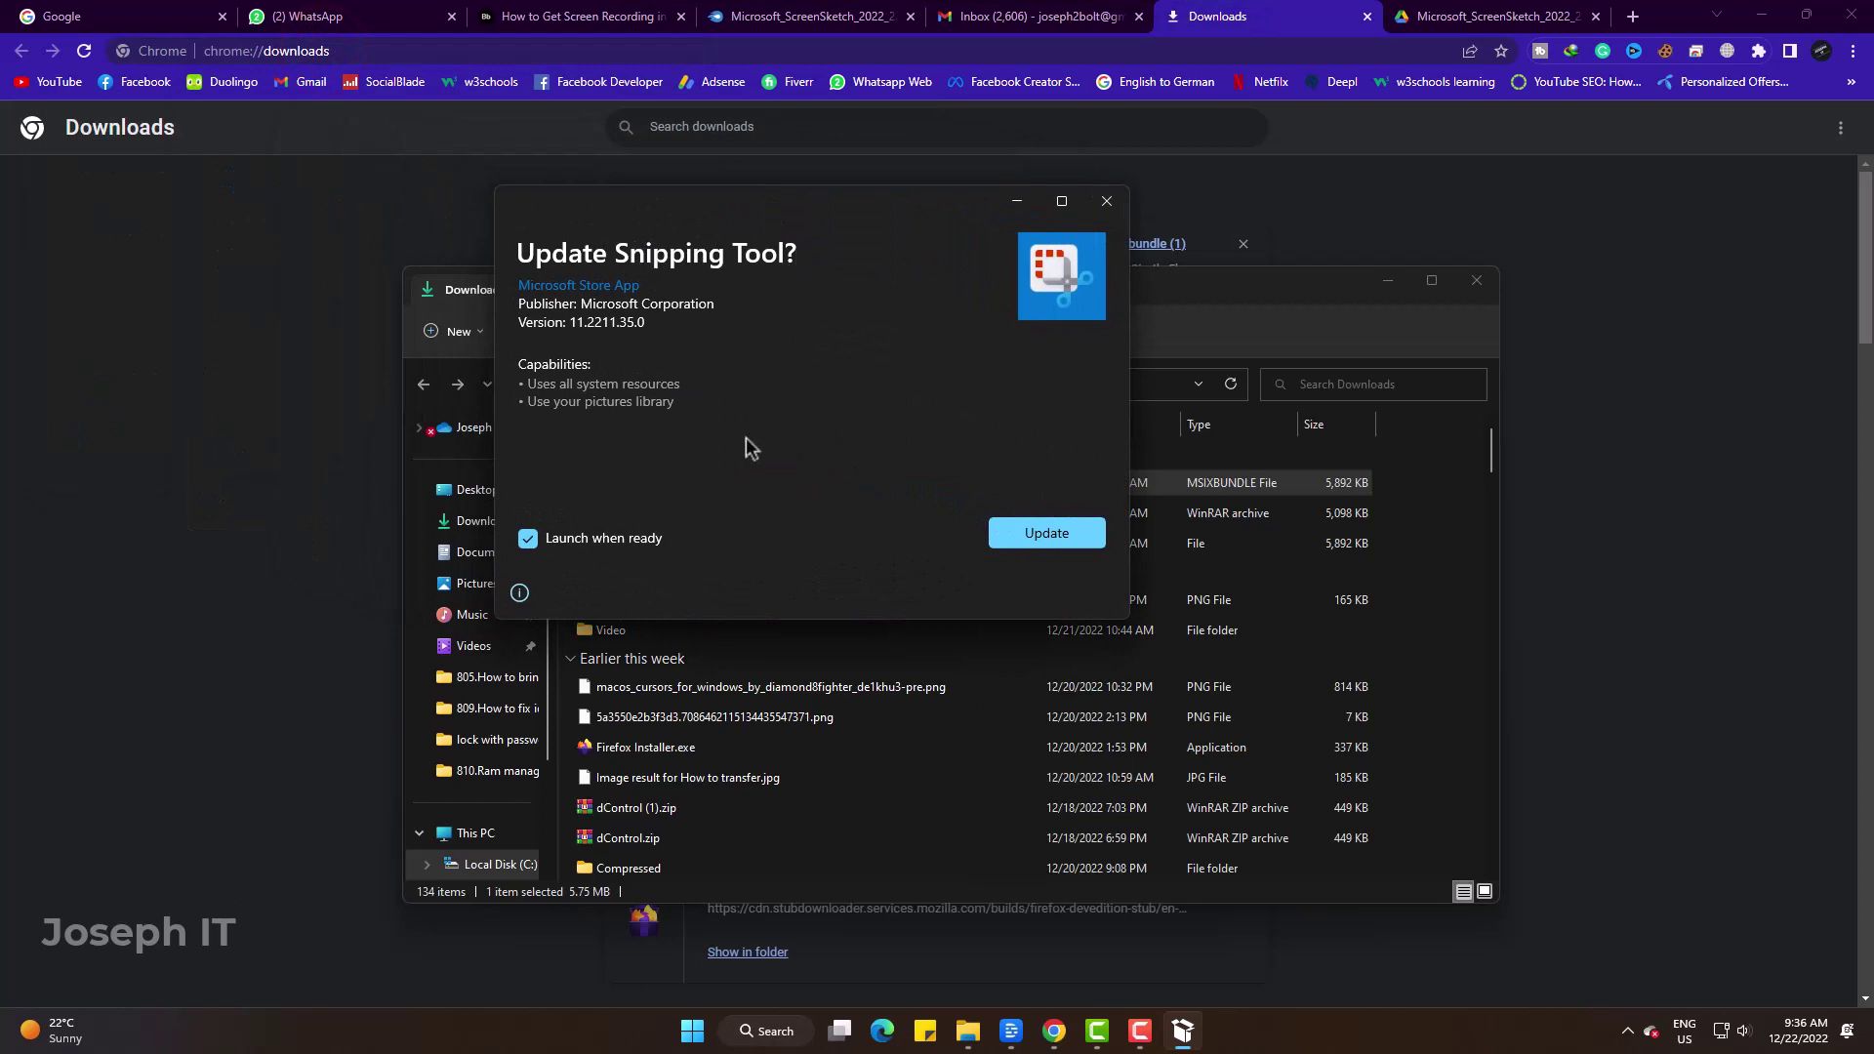
pyautogui.click(1052, 537)
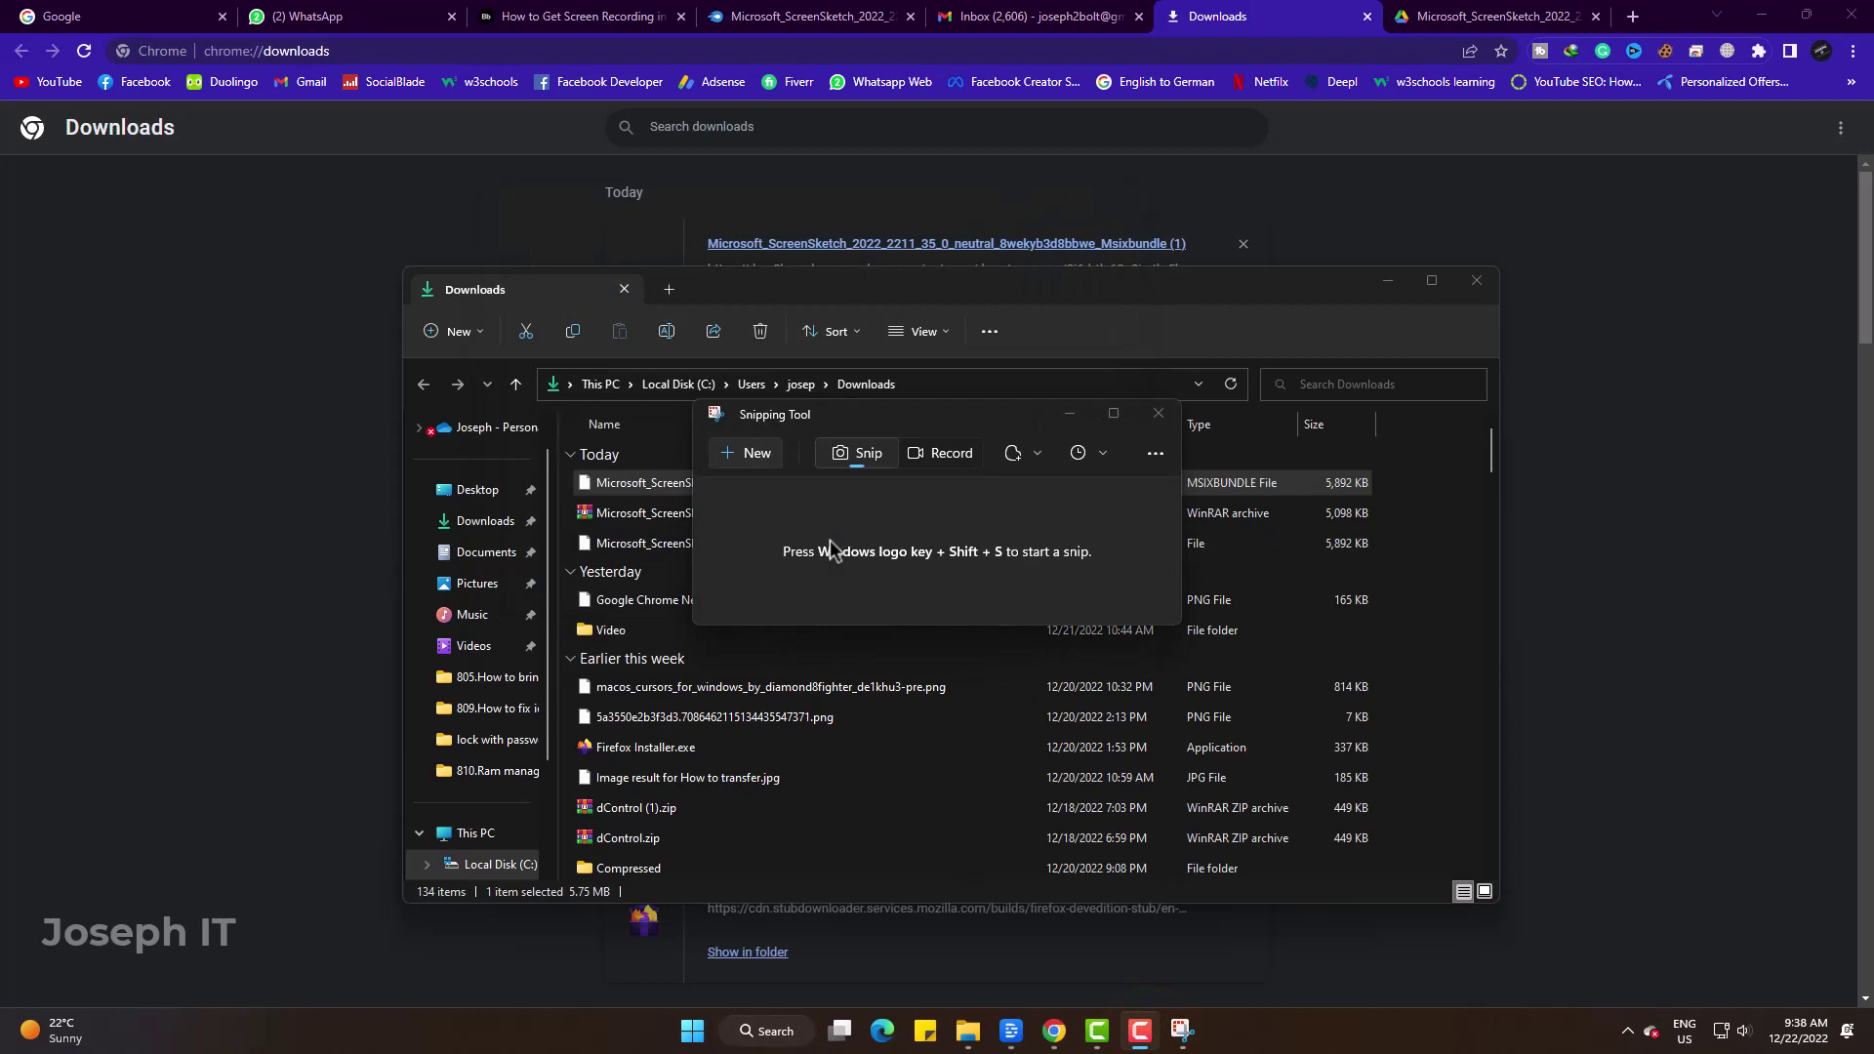
# Minimize the browser and Downloads windows, then start a new Snipping Tool video recording.
pyautogui.click(1762, 13)
pyautogui.click(1387, 280)
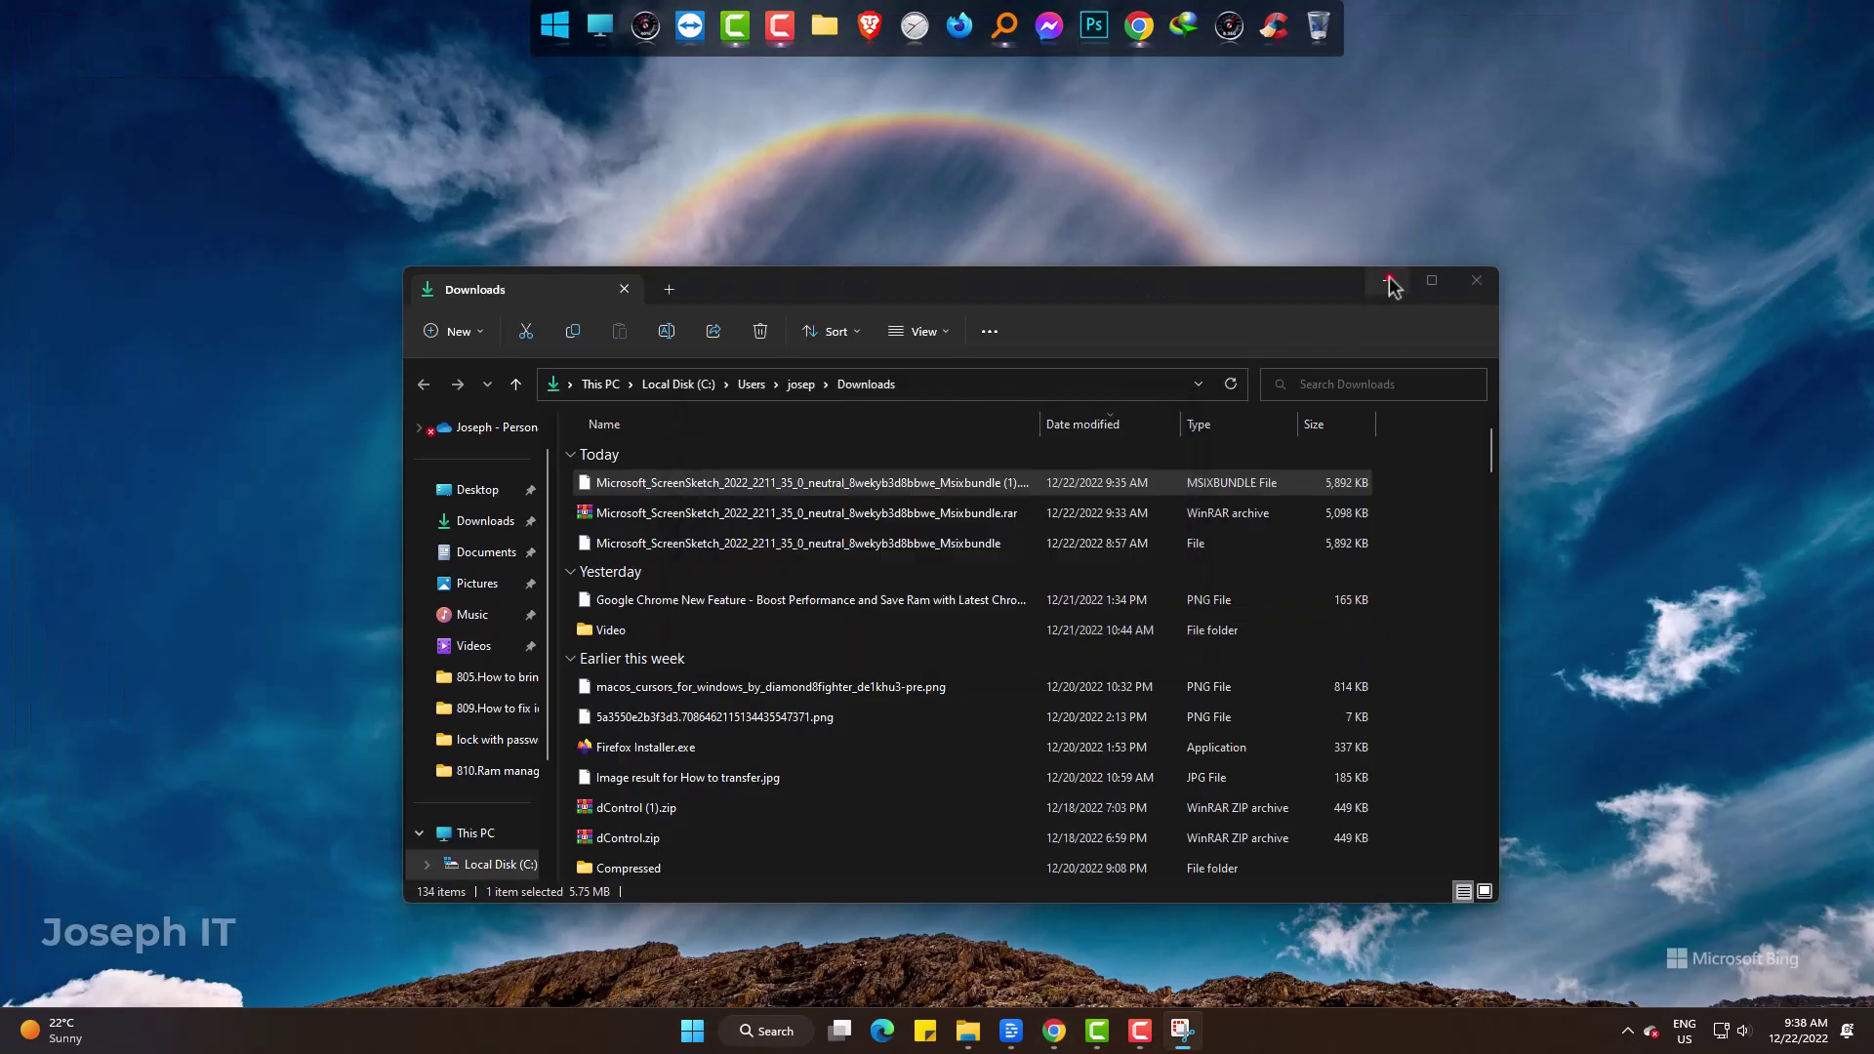
pyautogui.click(984, 398)
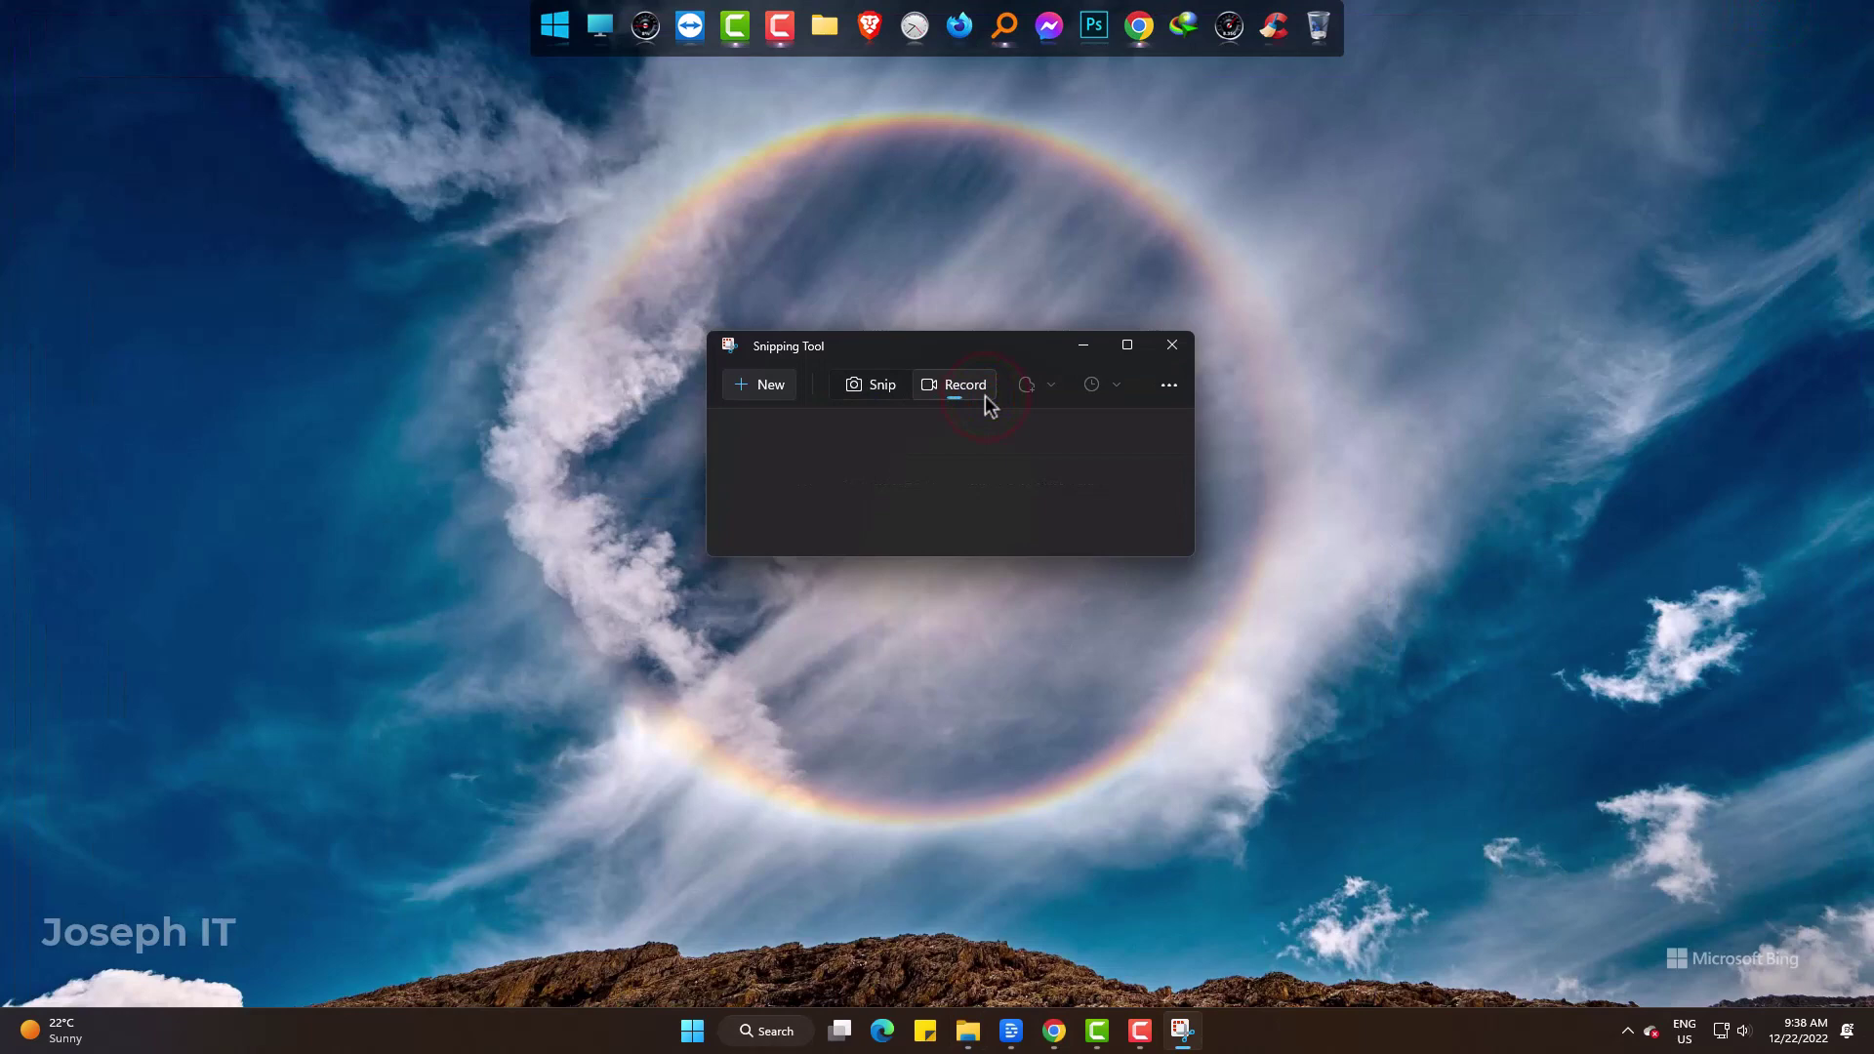
pyautogui.click(776, 394)
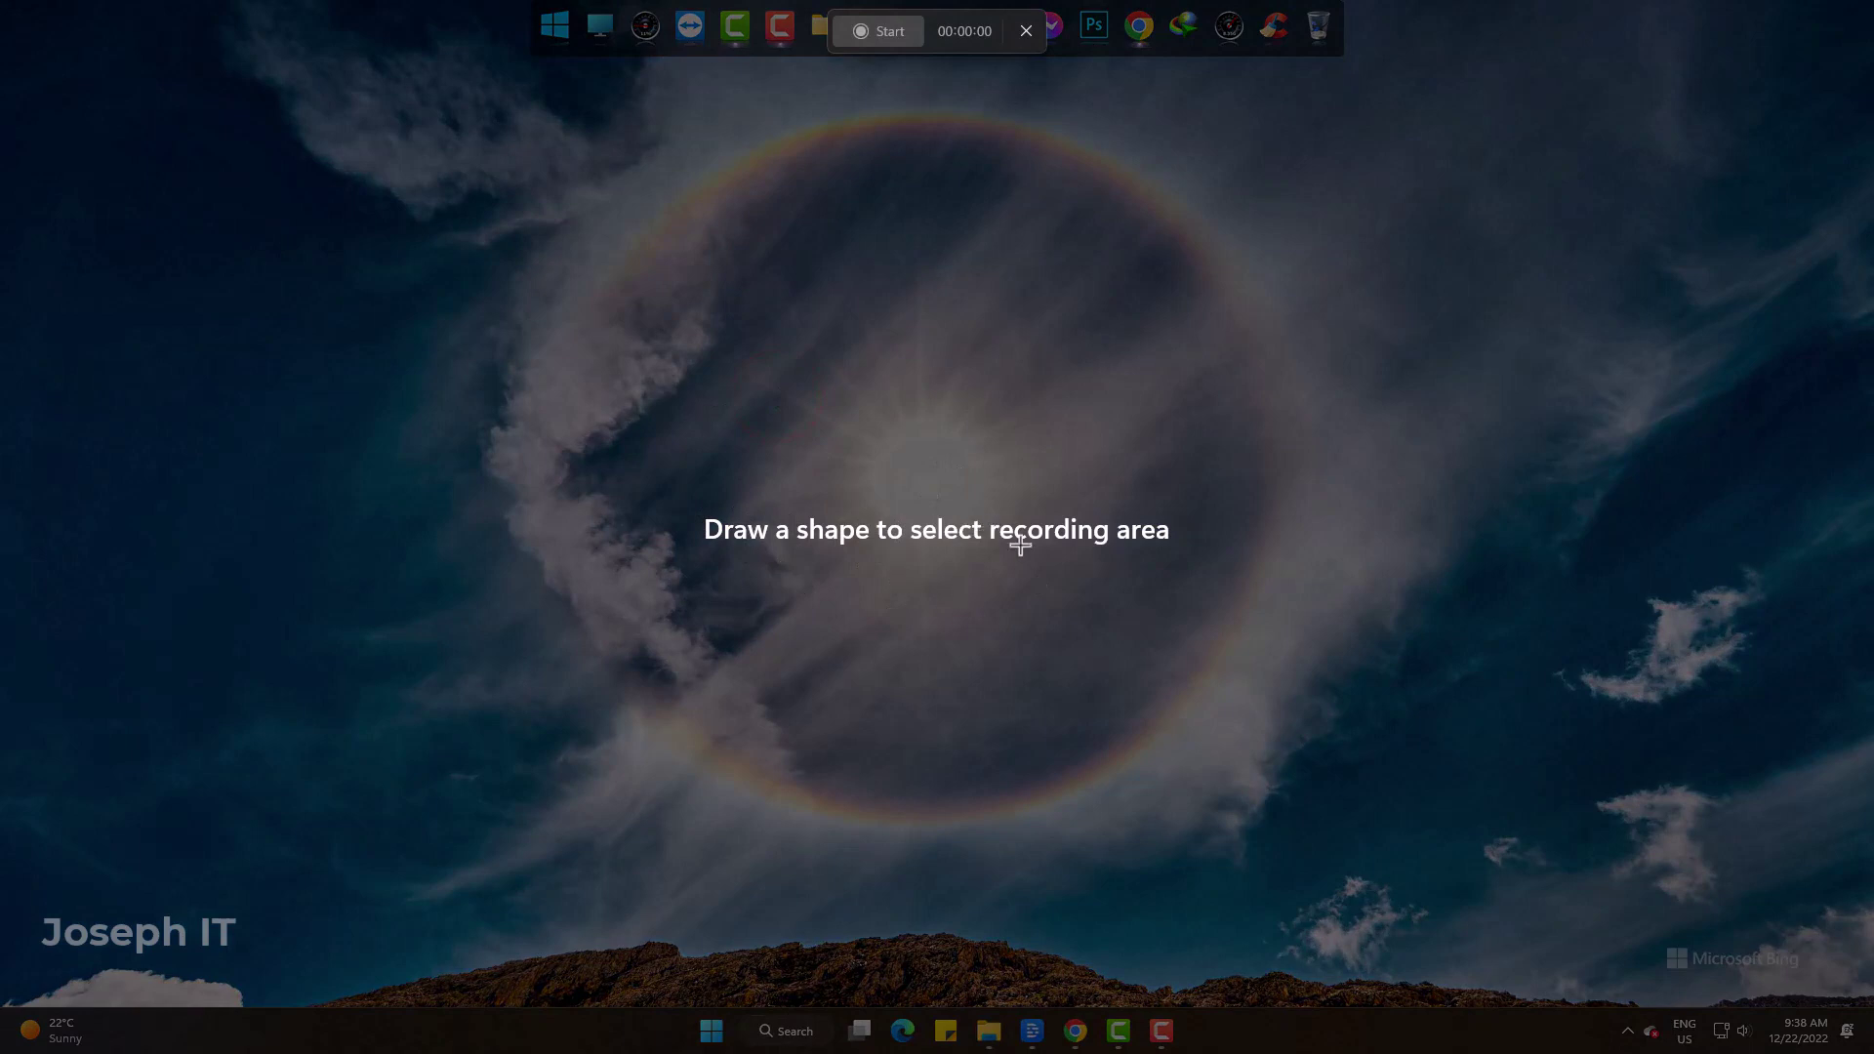
# Record the full screen while launching Internet Download Manager.
pyautogui.moveTo(482, 200); pyautogui.dragTo(1435, 792)
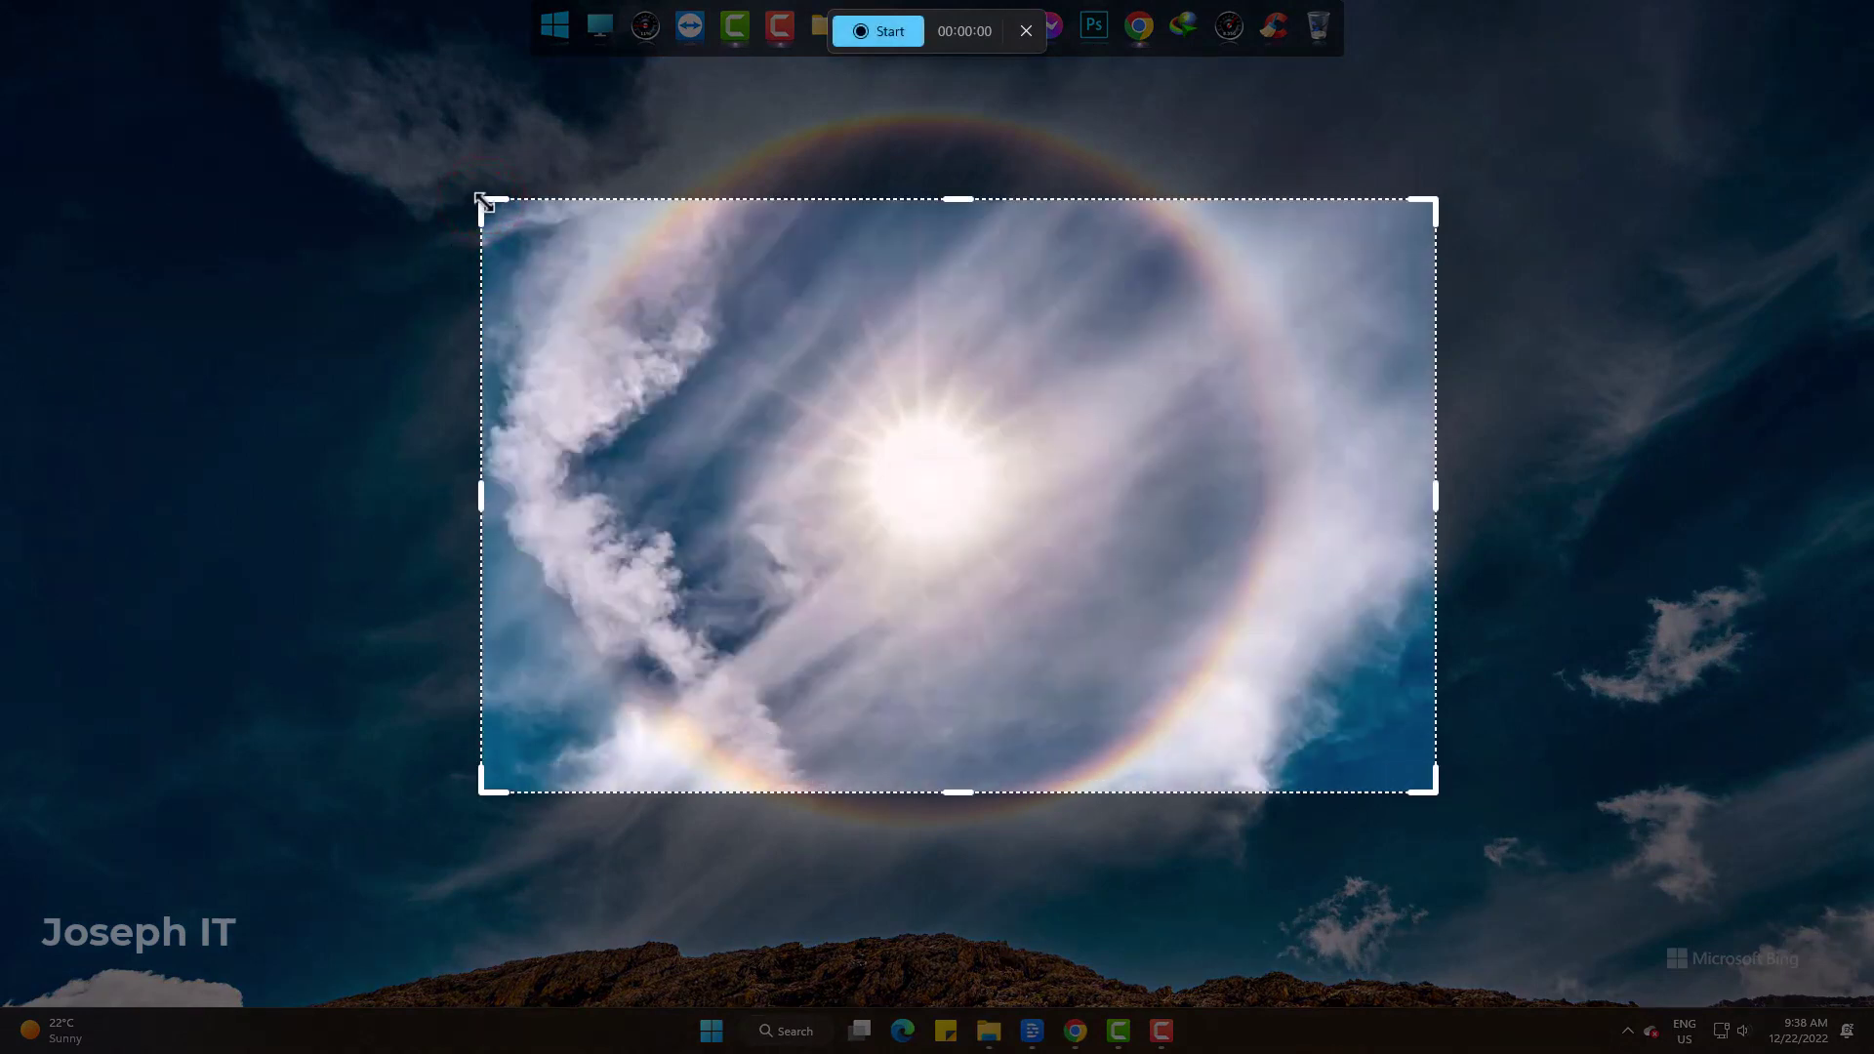
pyautogui.moveTo(482, 200); pyautogui.dragTo(1, 1)
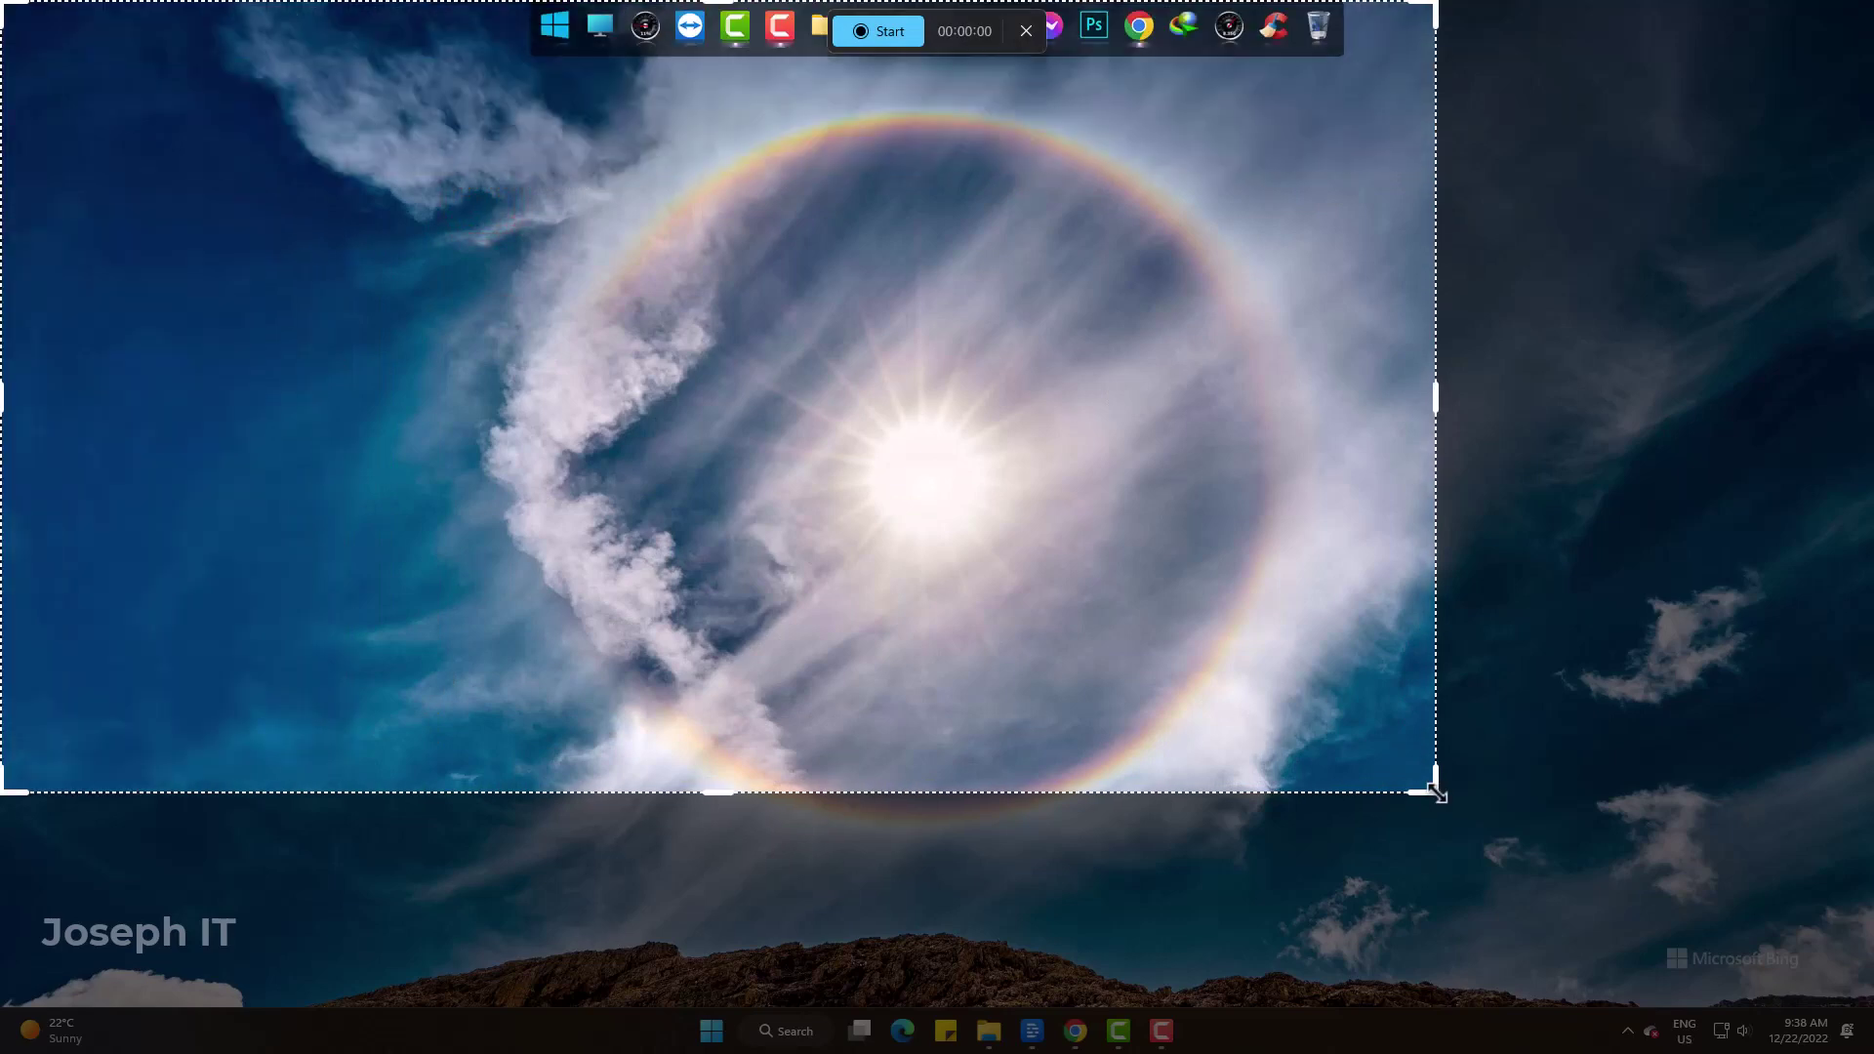
pyautogui.moveTo(1435, 791); pyautogui.dragTo(1869, 1050)
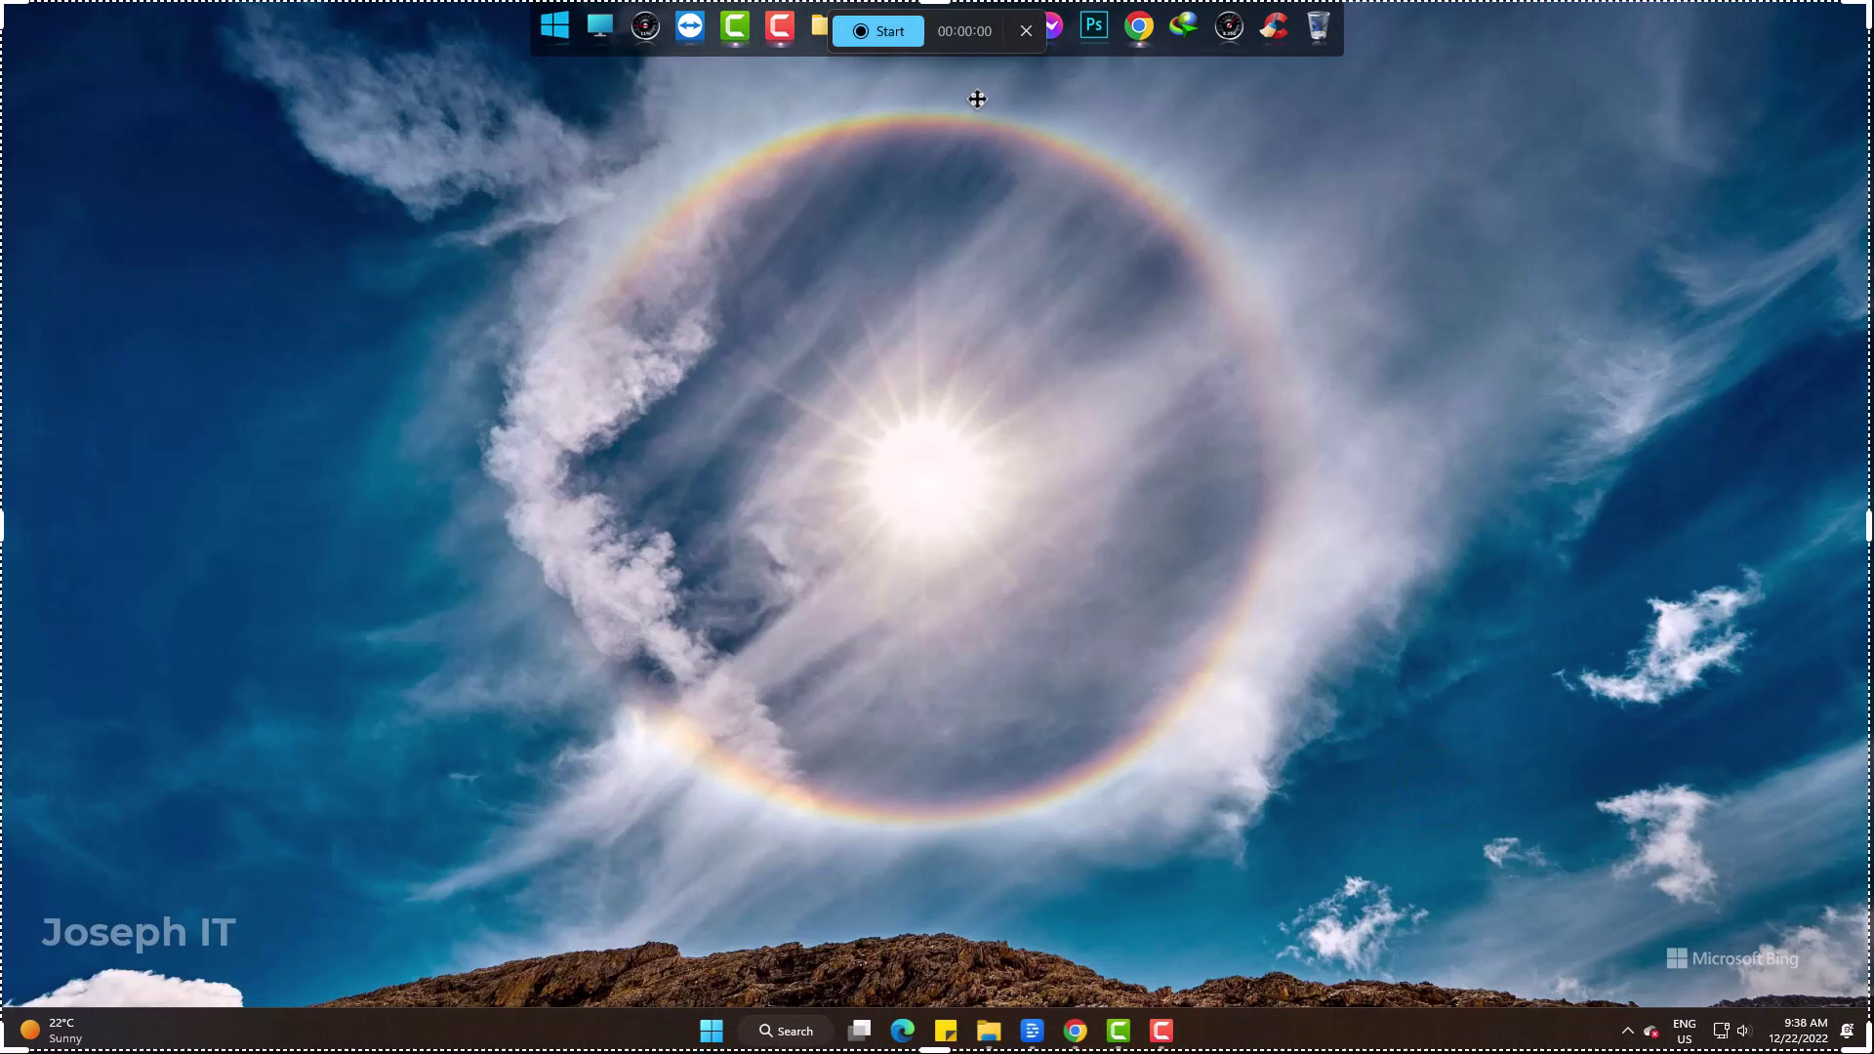
pyautogui.click(888, 32)
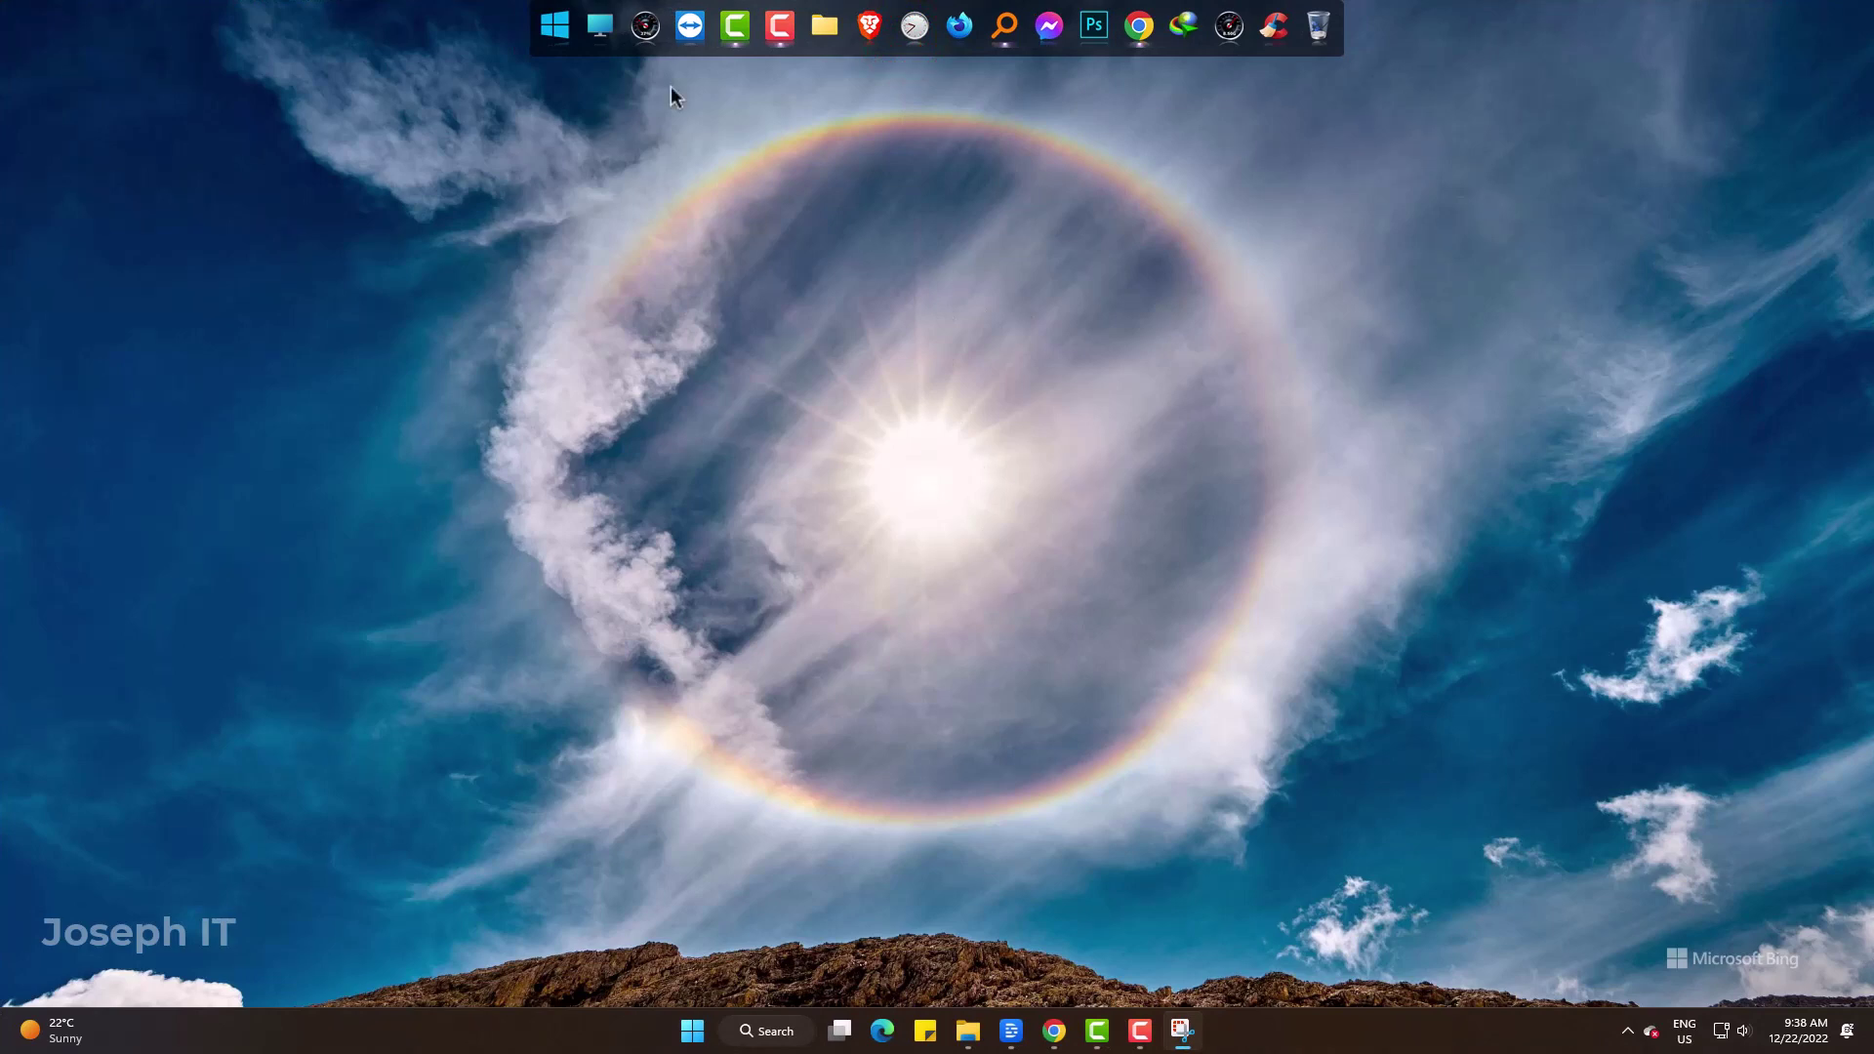
pyautogui.click(1189, 45)
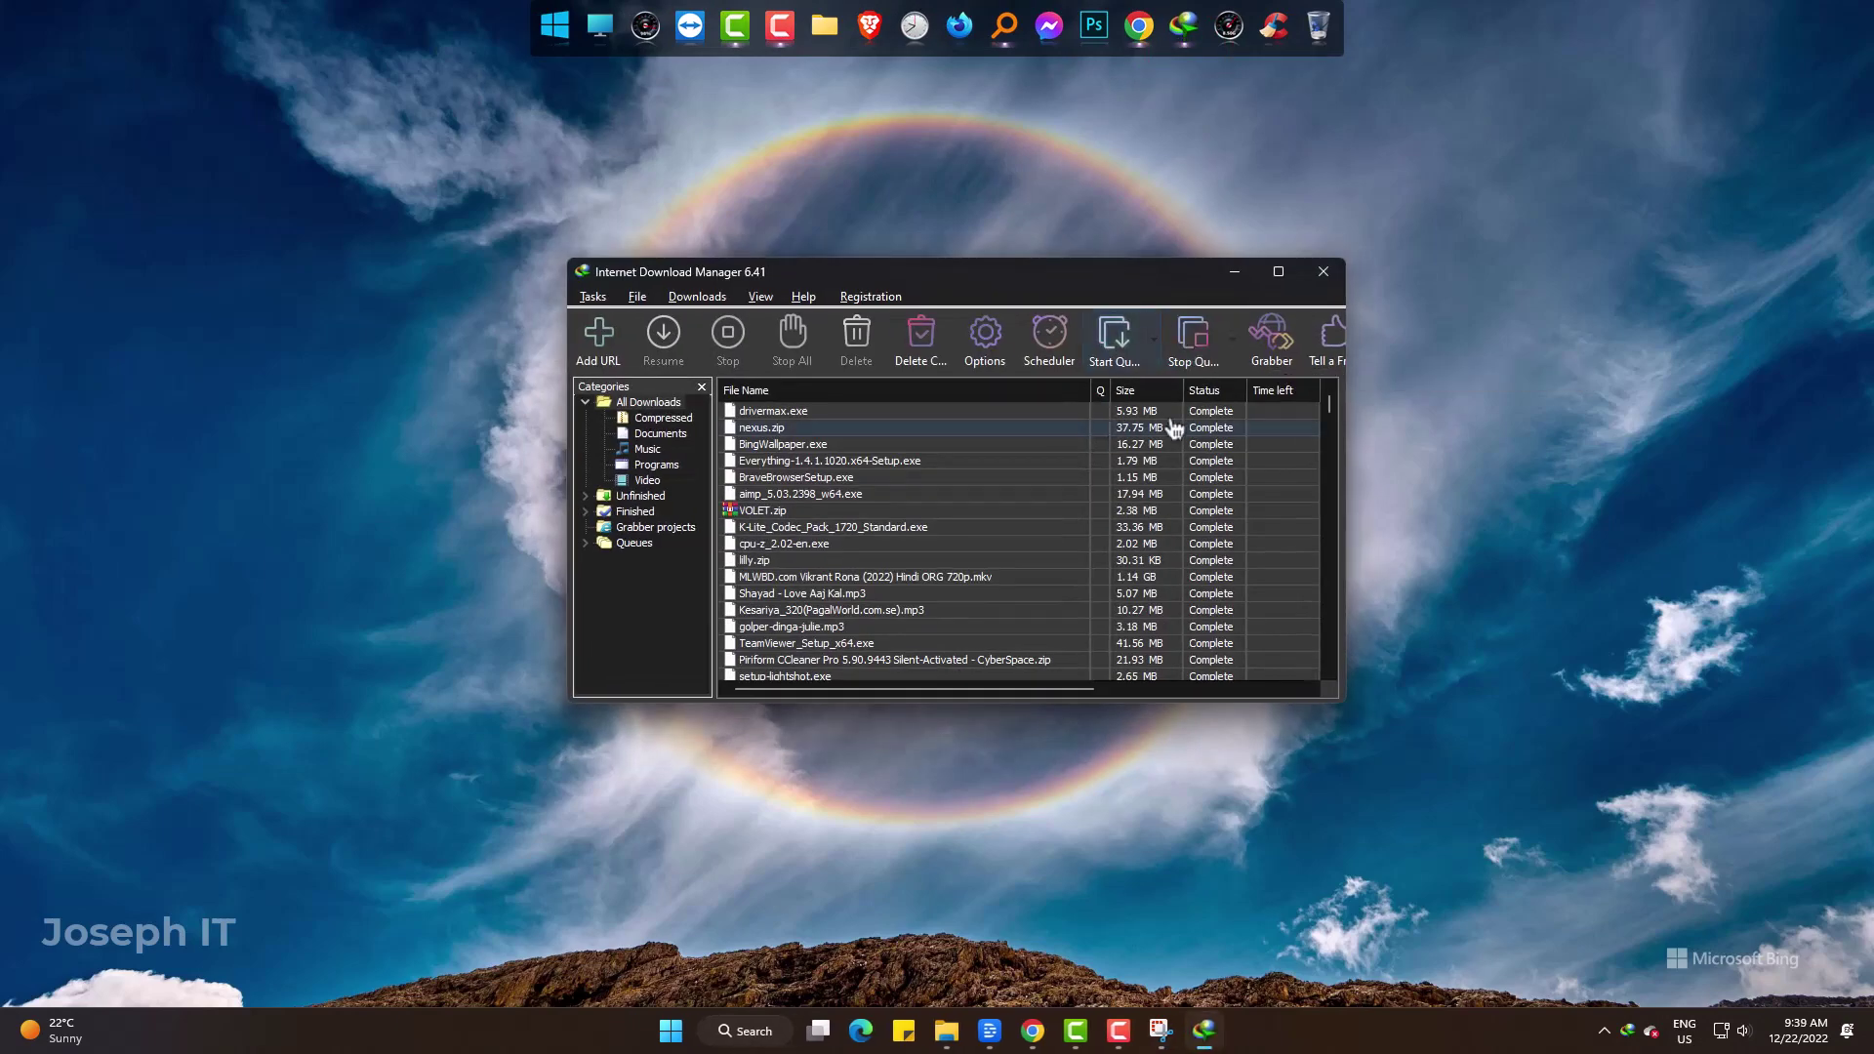
# Close IDM, stop recording, save Recording 2022-12-22 093913.mp4 to Videos, and exit Snipping Tool.
pyautogui.click(1324, 273)
pyautogui.click(886, 35)
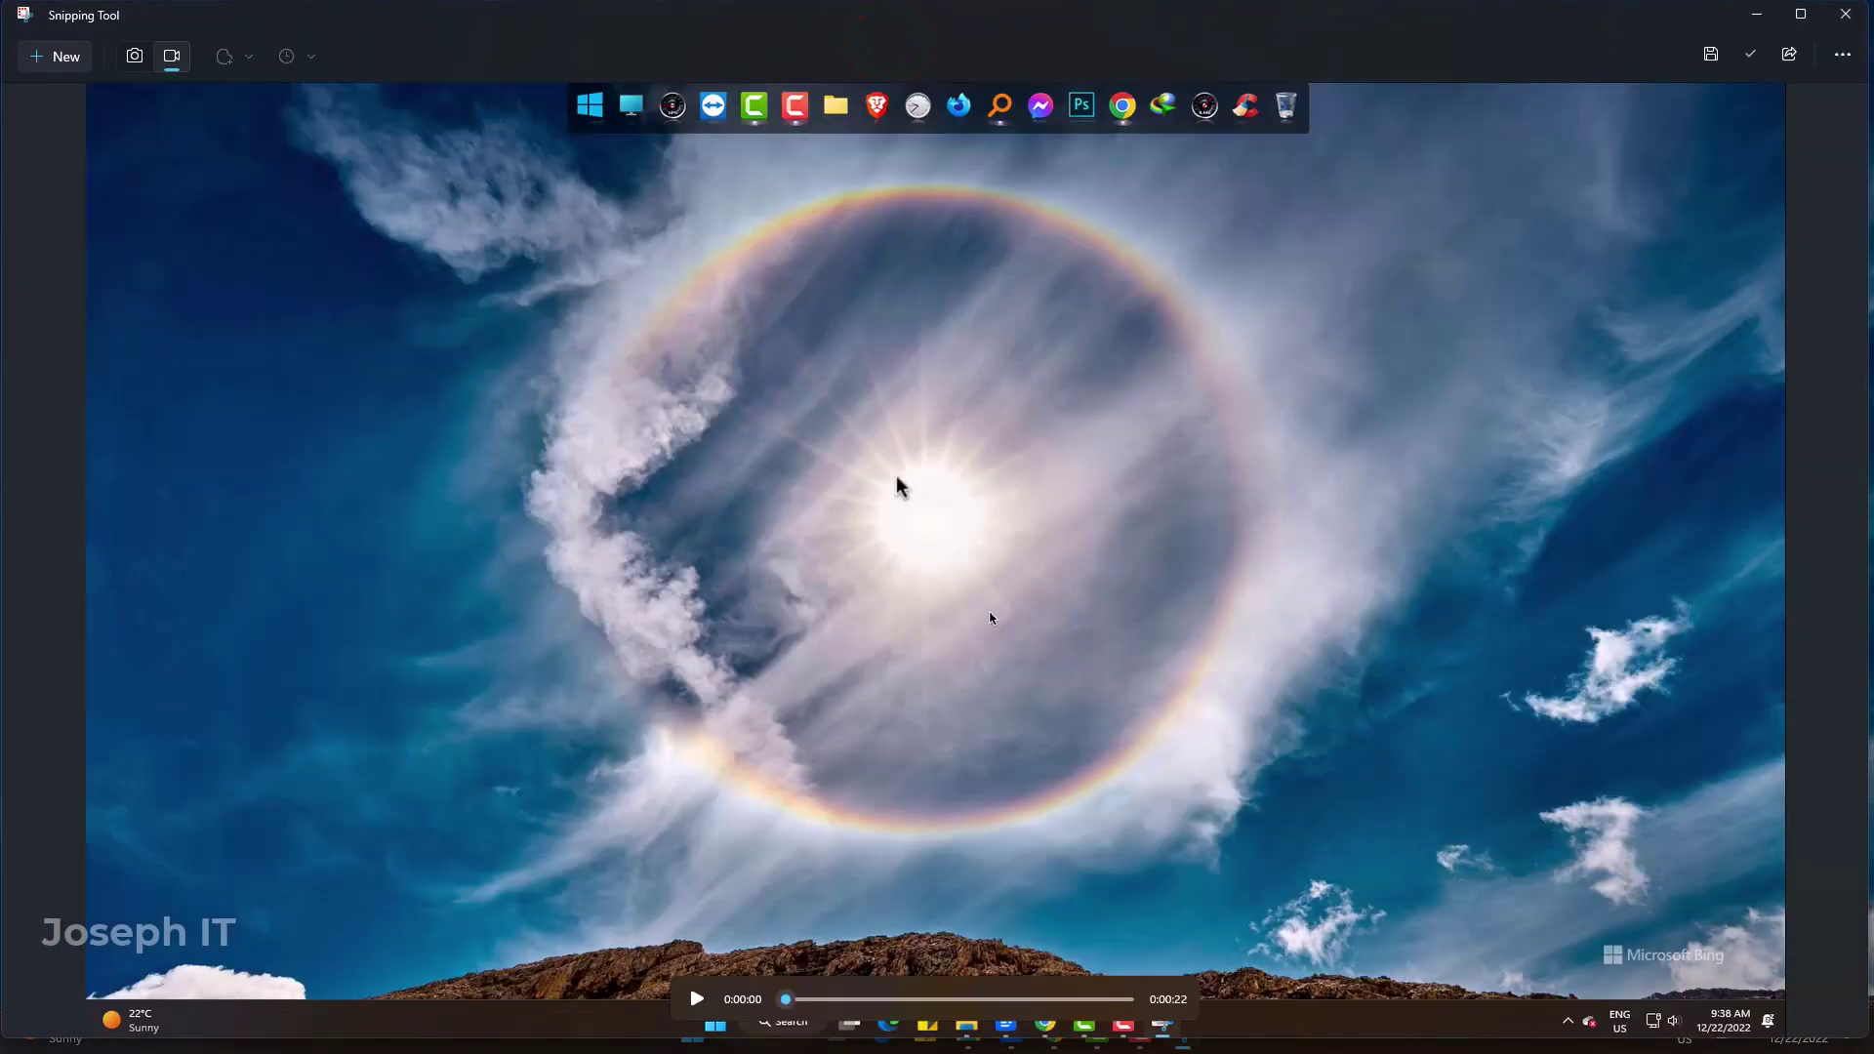
pyautogui.click(1712, 56)
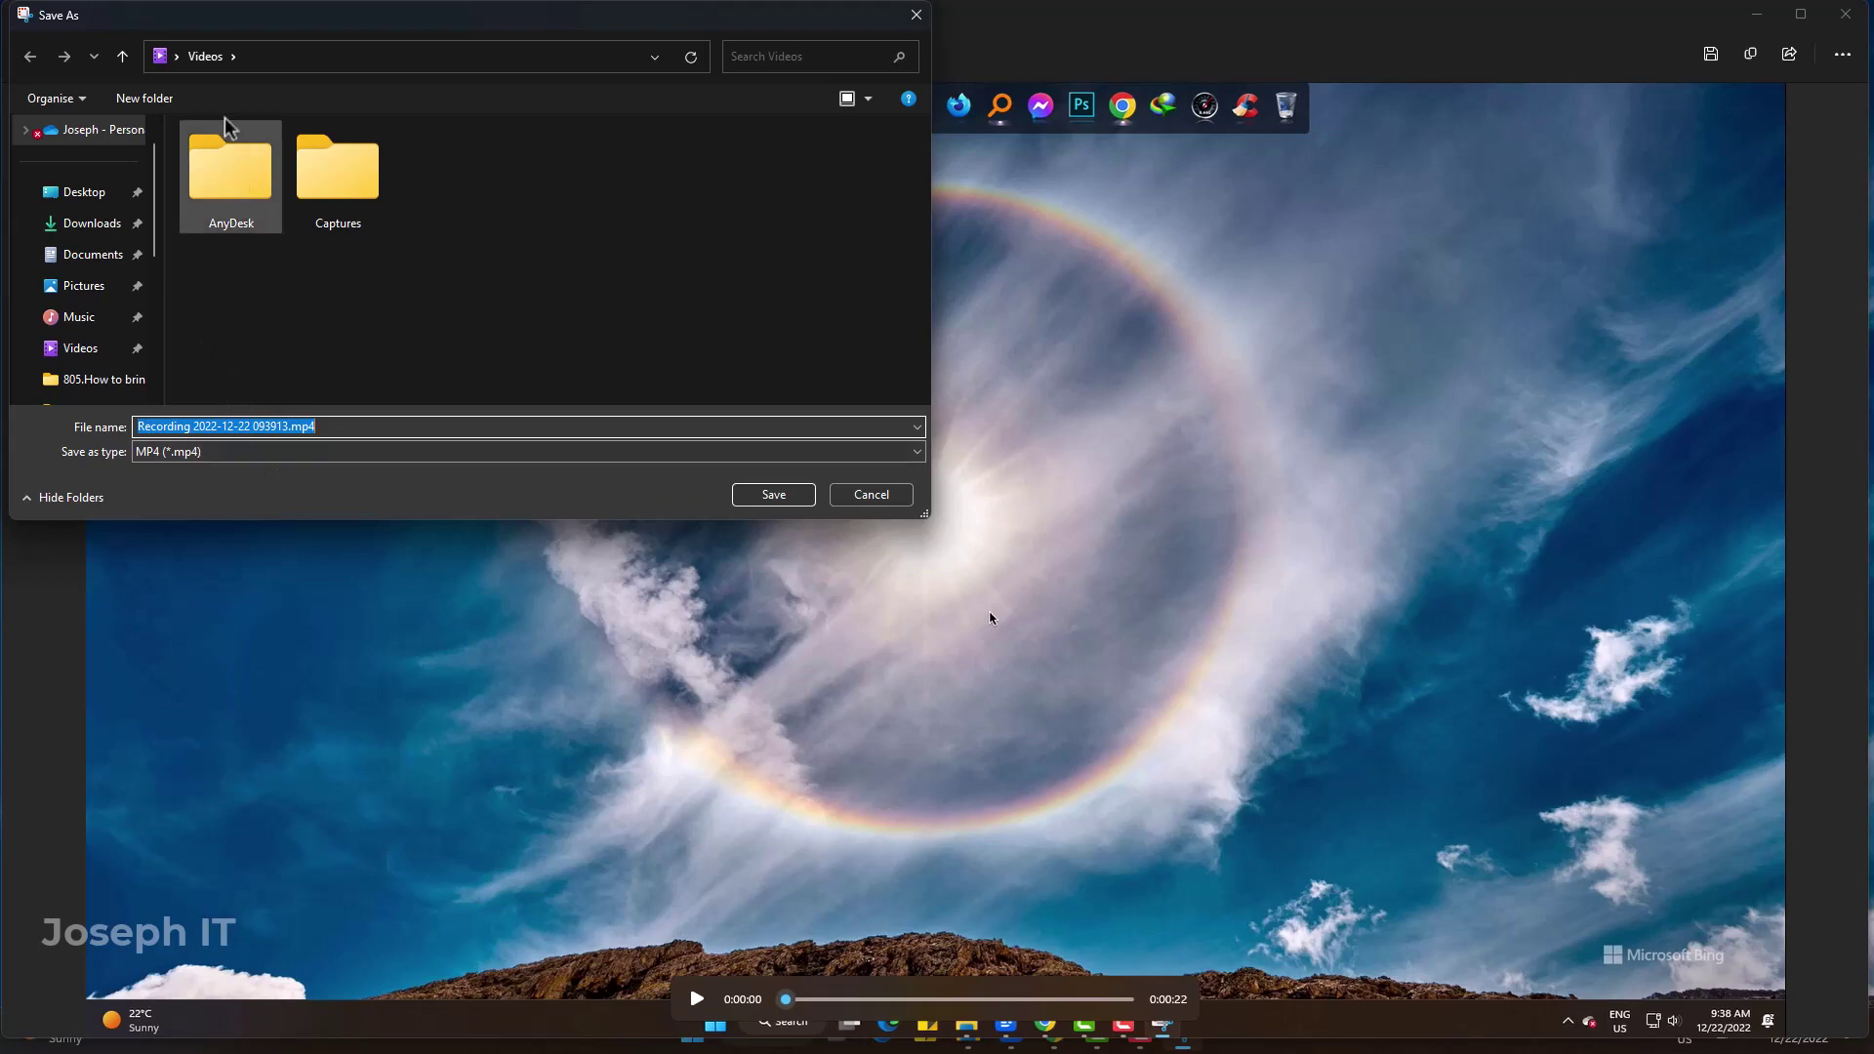
pyautogui.click(774, 497)
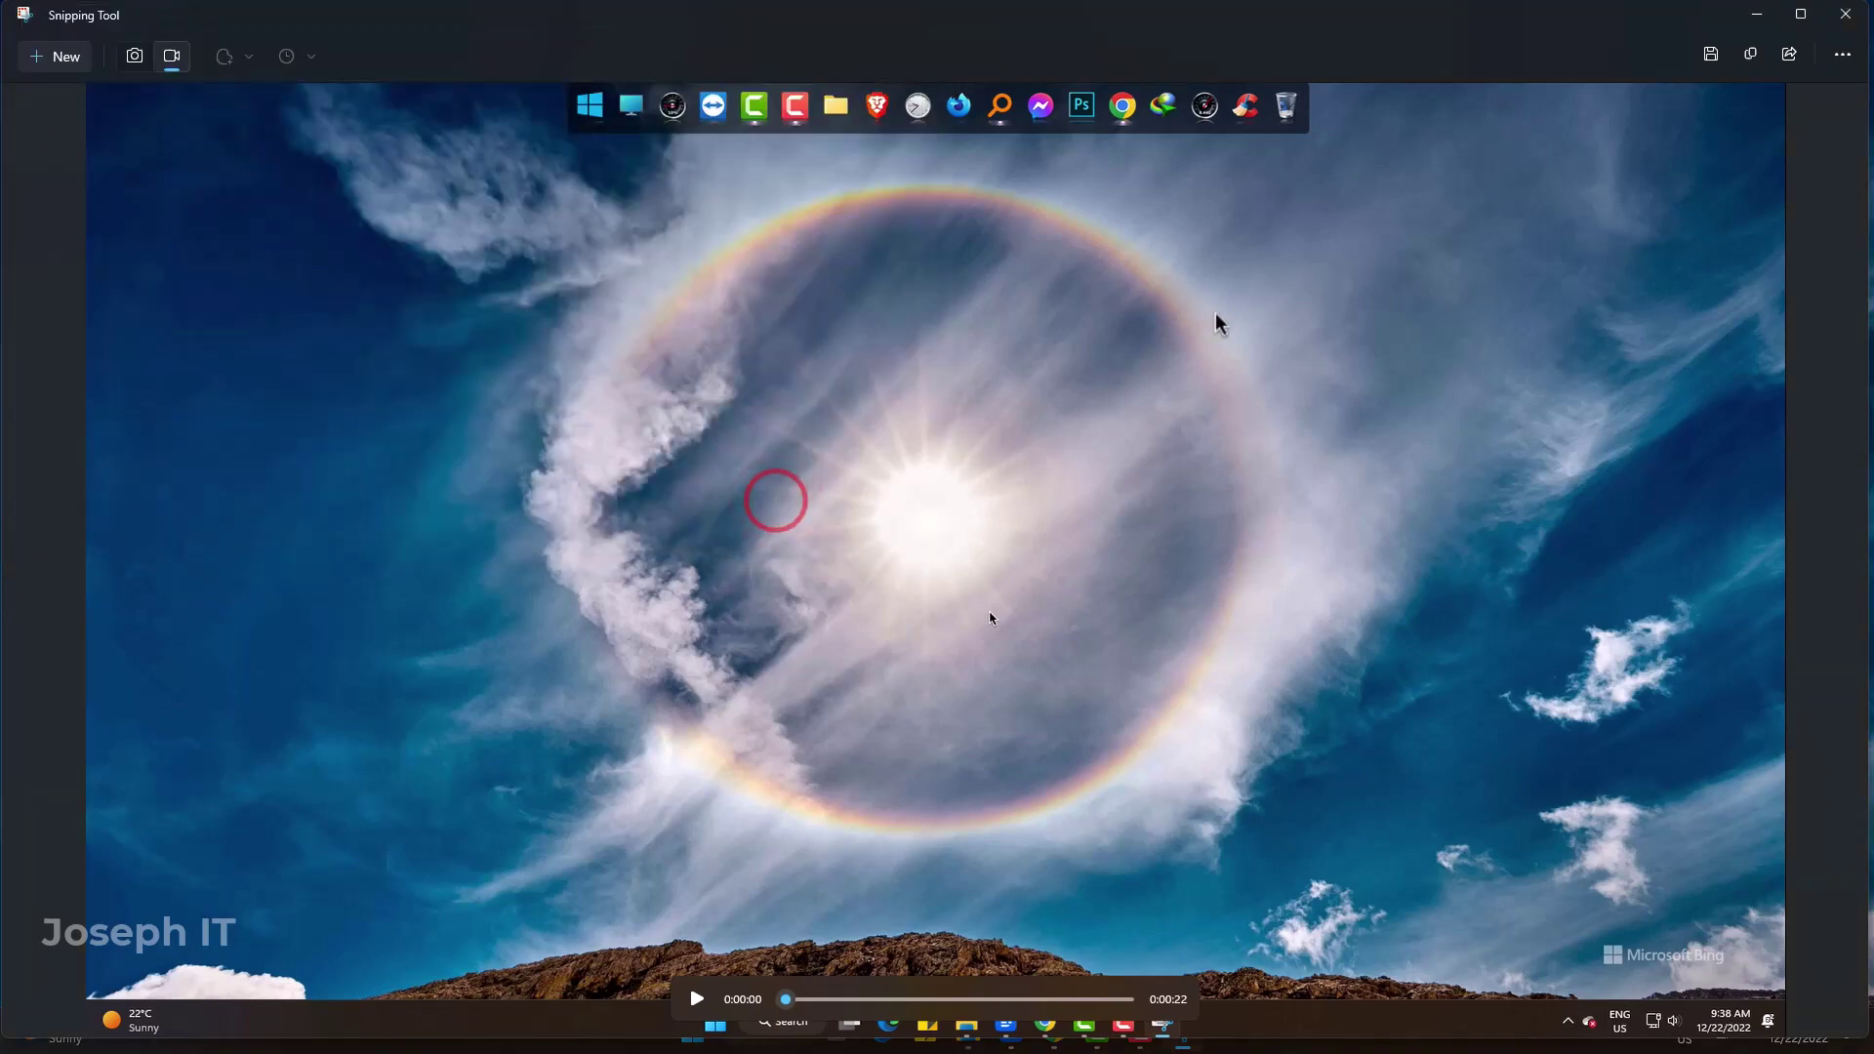
pyautogui.click(1840, 18)
# Play Recording 2022-12-22 093913.mp4 from This PC > Videos in GOM Player.
pyautogui.press('super+e')
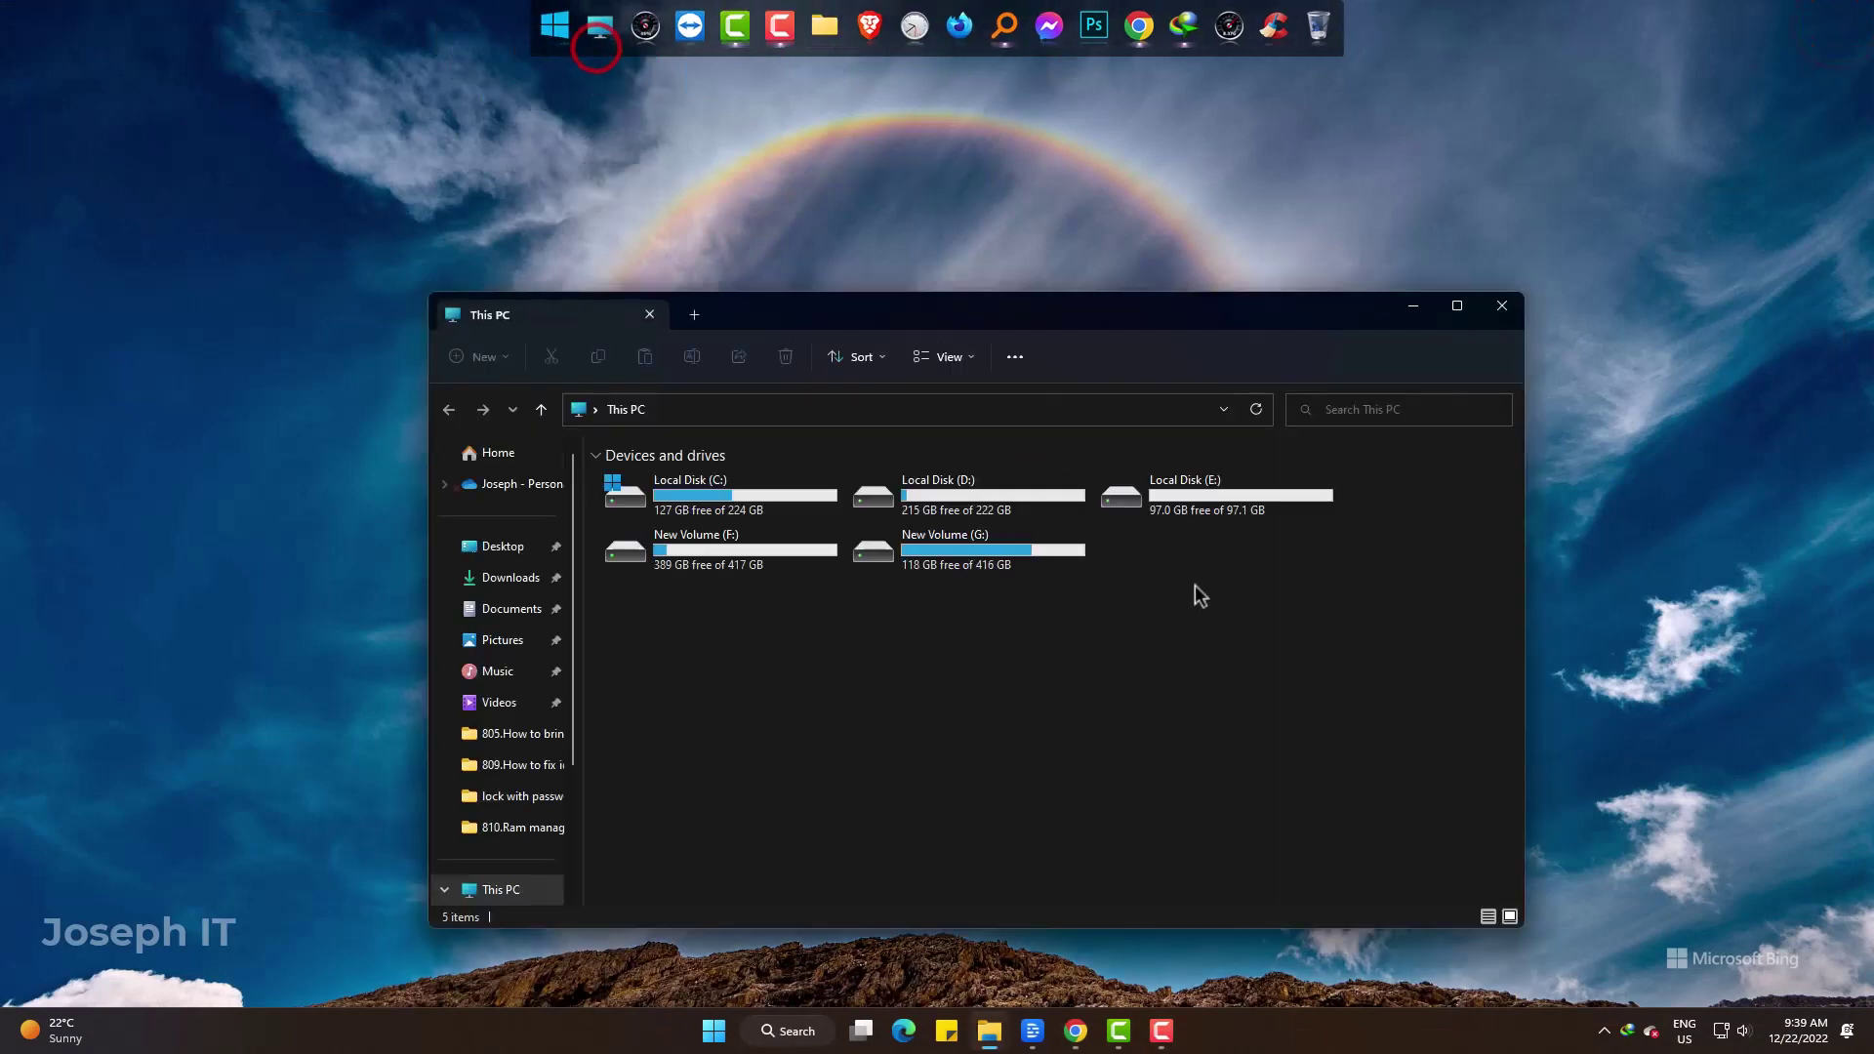
pyautogui.scroll(-1, 502, 683)
pyautogui.click(519, 832)
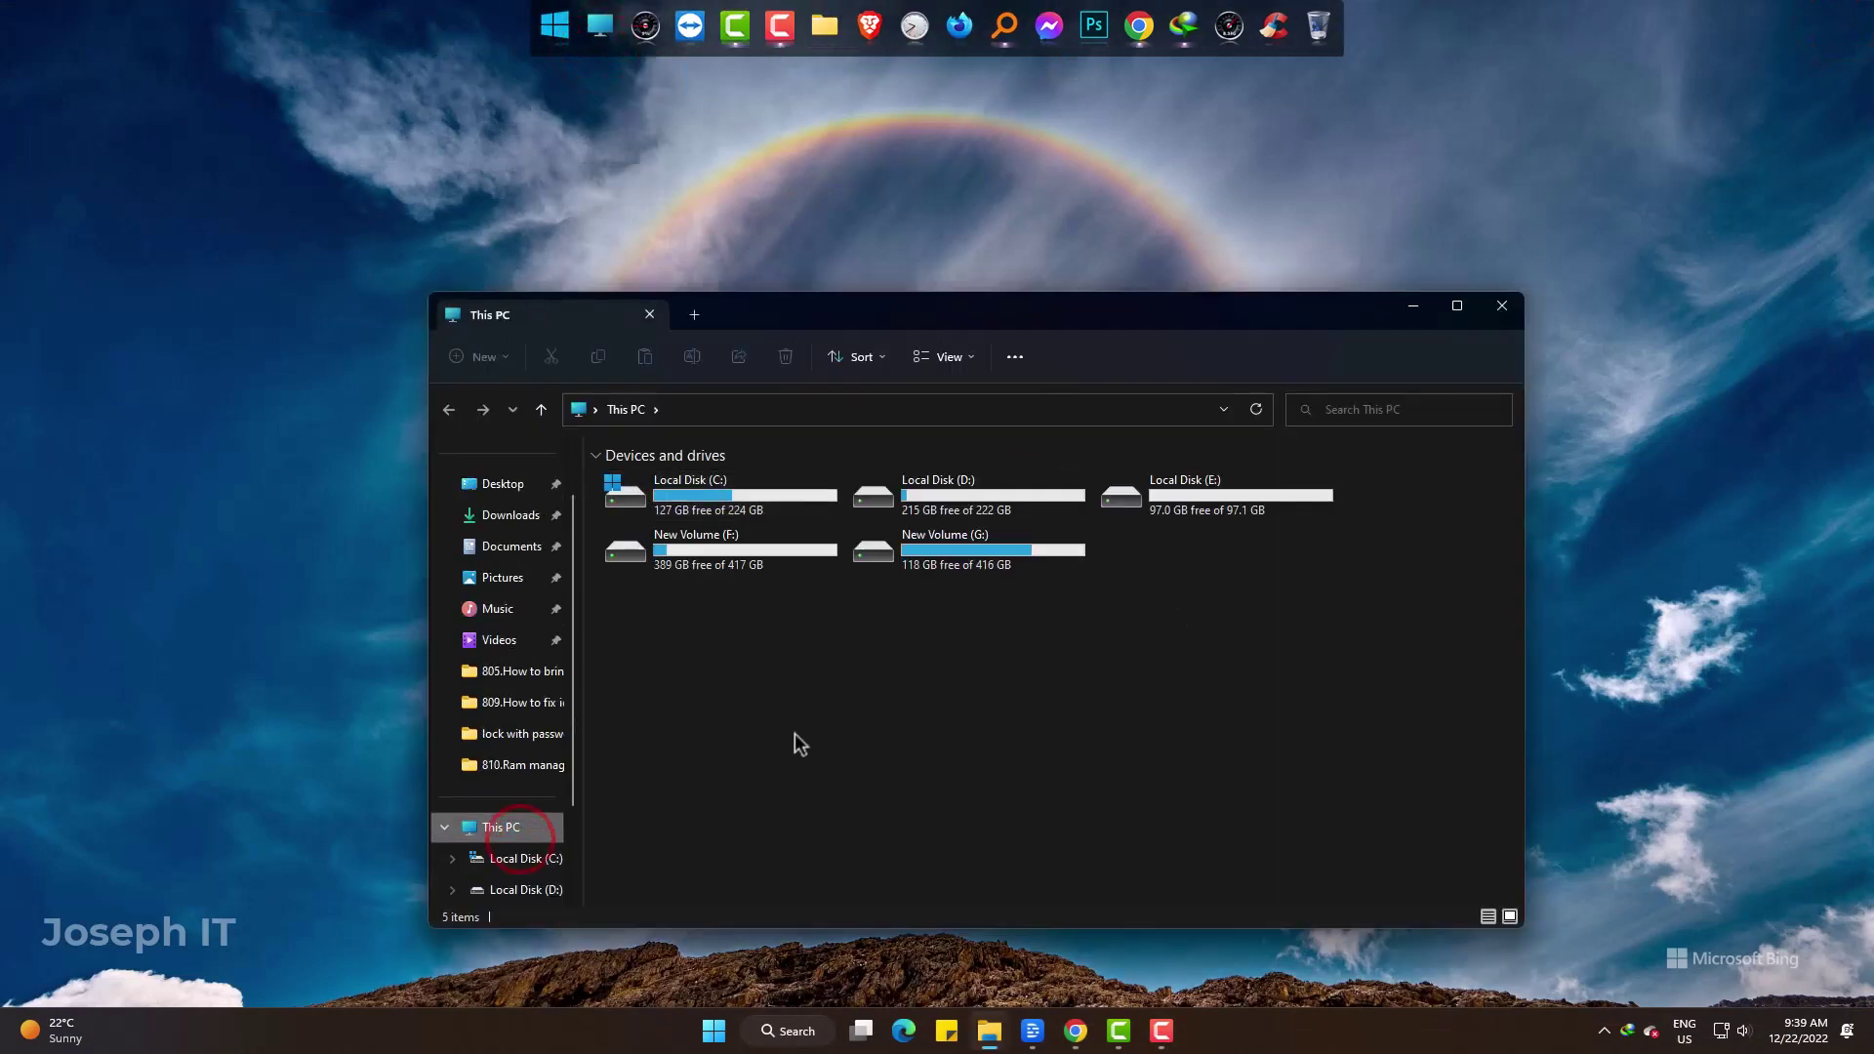
pyautogui.click(499, 639)
pyautogui.click(881, 522)
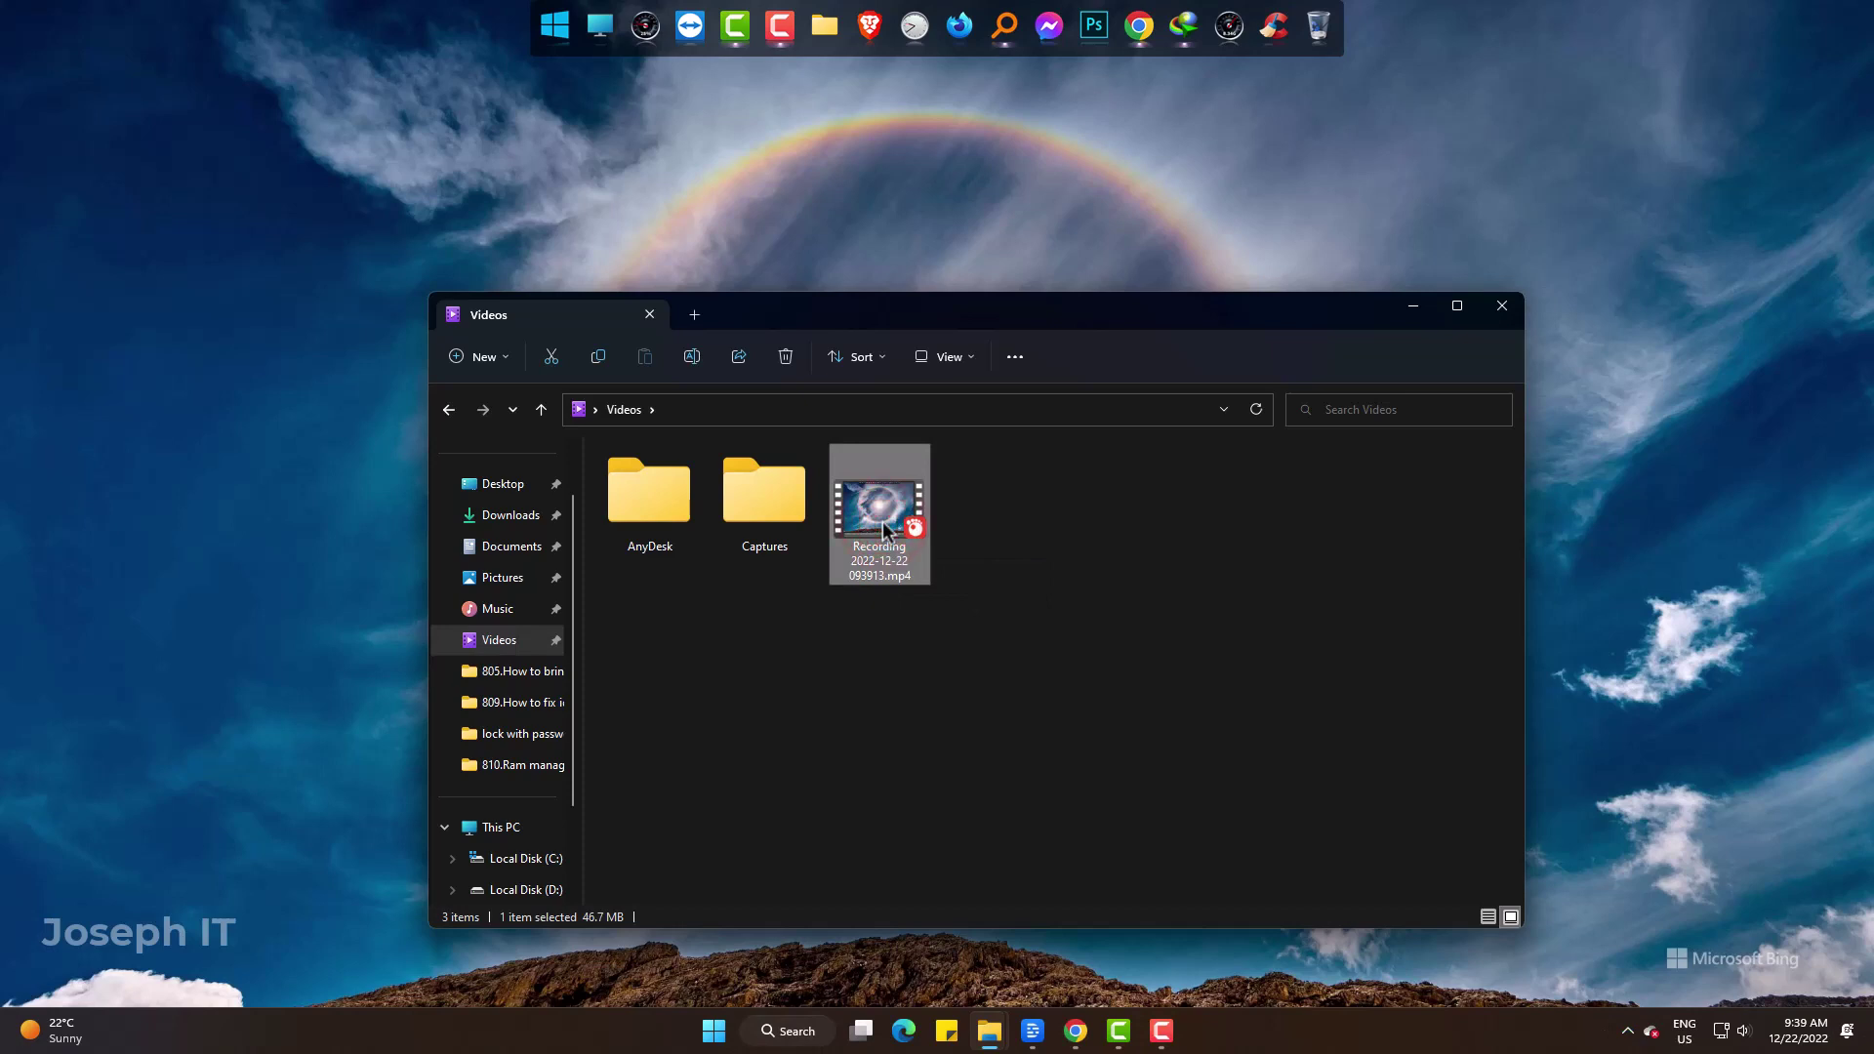
pyautogui.doubleClick(884, 529)
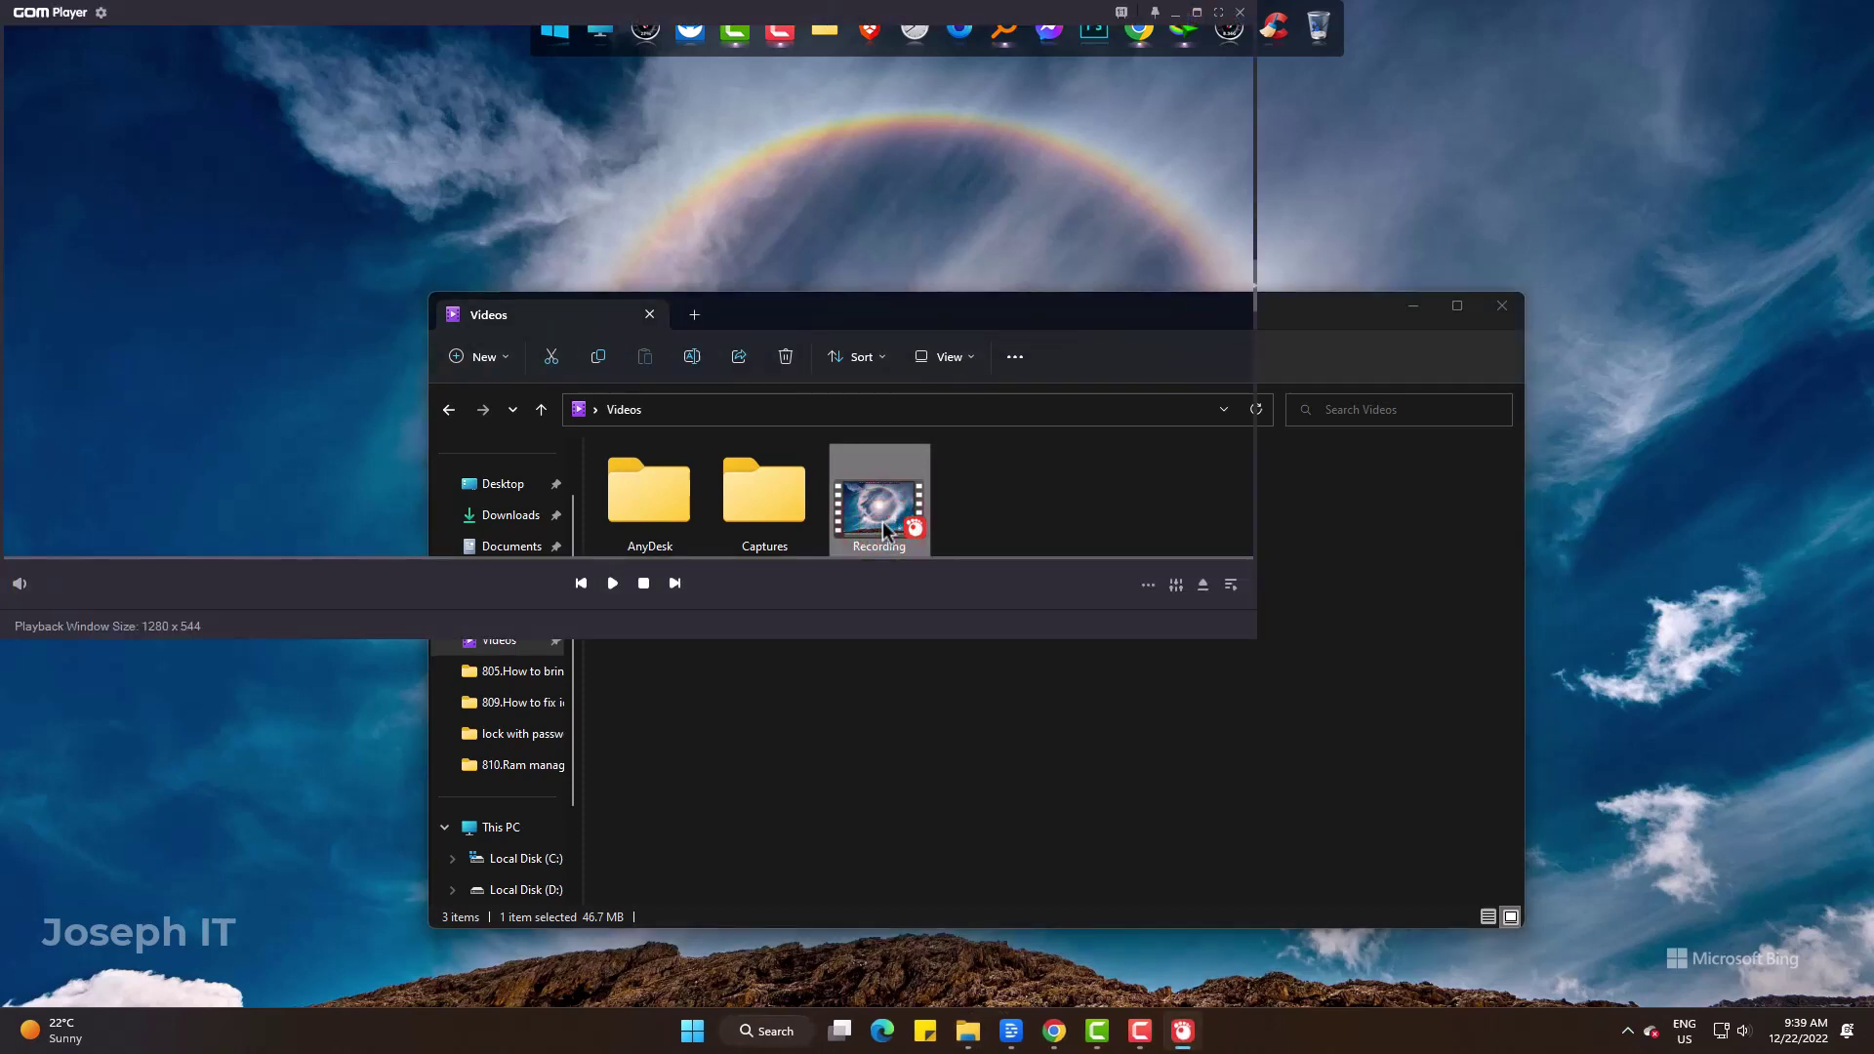